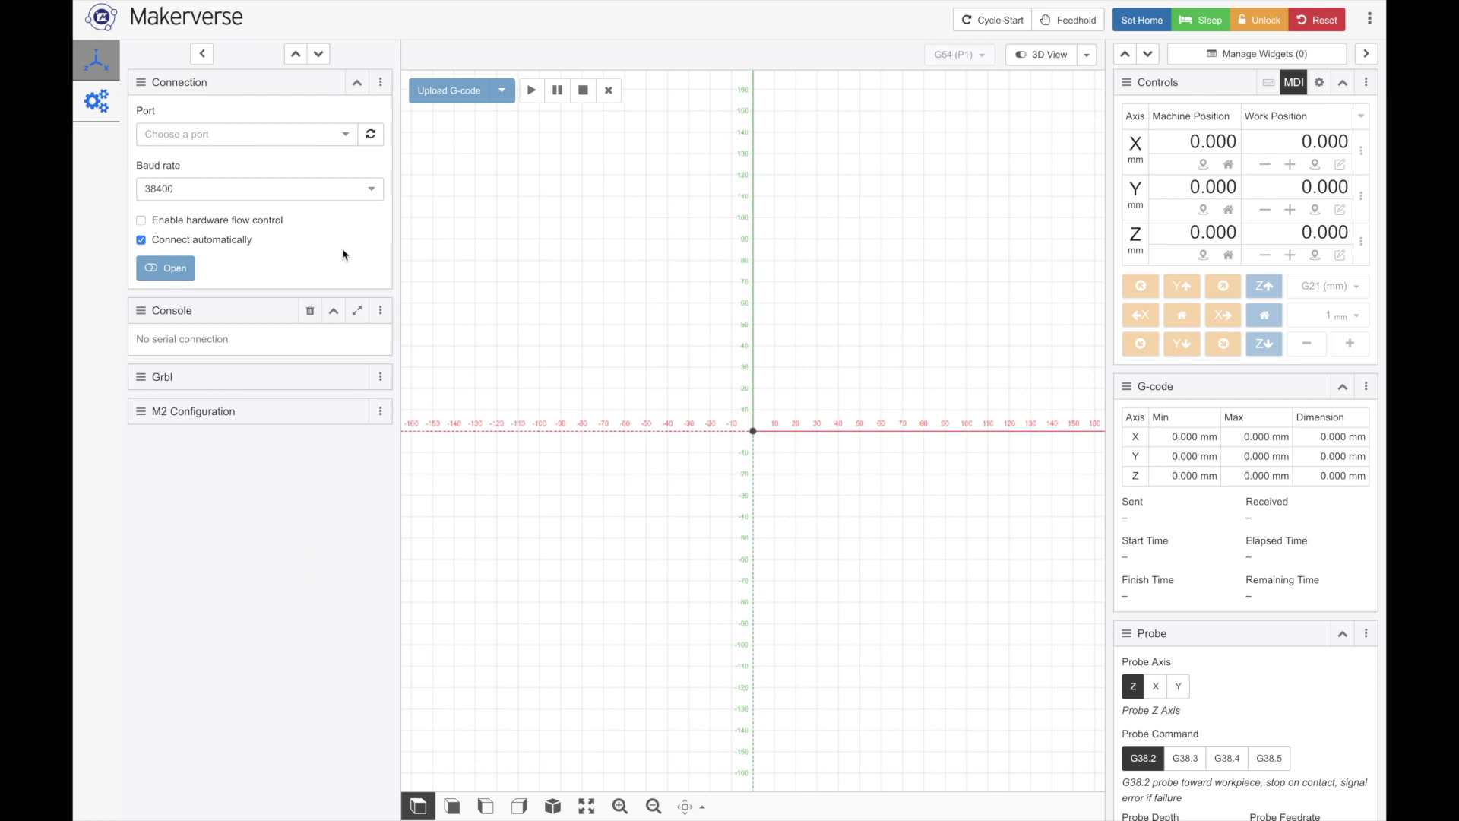
# Refresh the serial ports and try connecting on /dev/tty.vivspeaker-JL_SPP
pyautogui.click(371, 134)
pyautogui.click(347, 140)
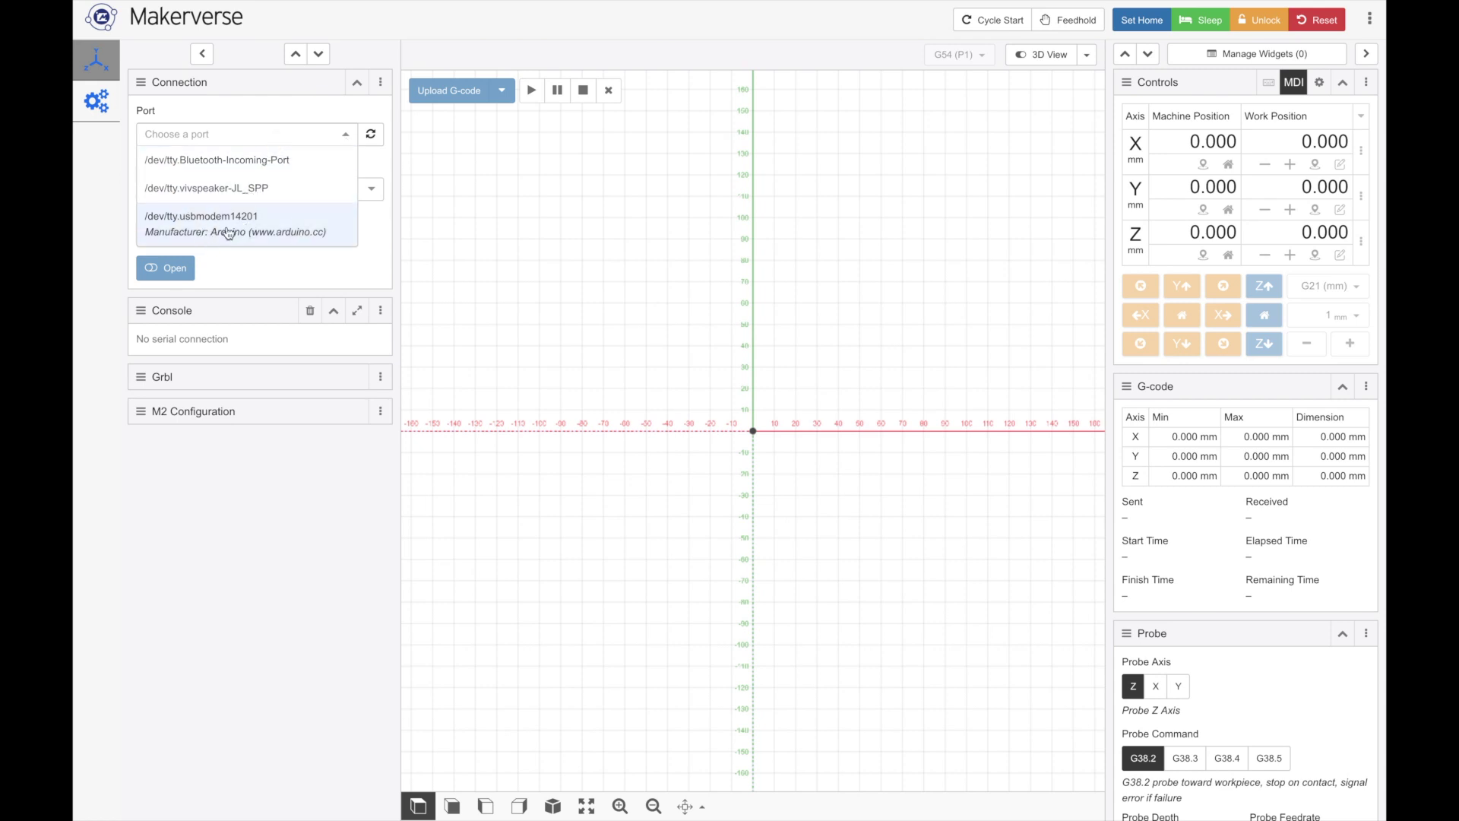
pyautogui.click(270, 190)
pyautogui.click(168, 269)
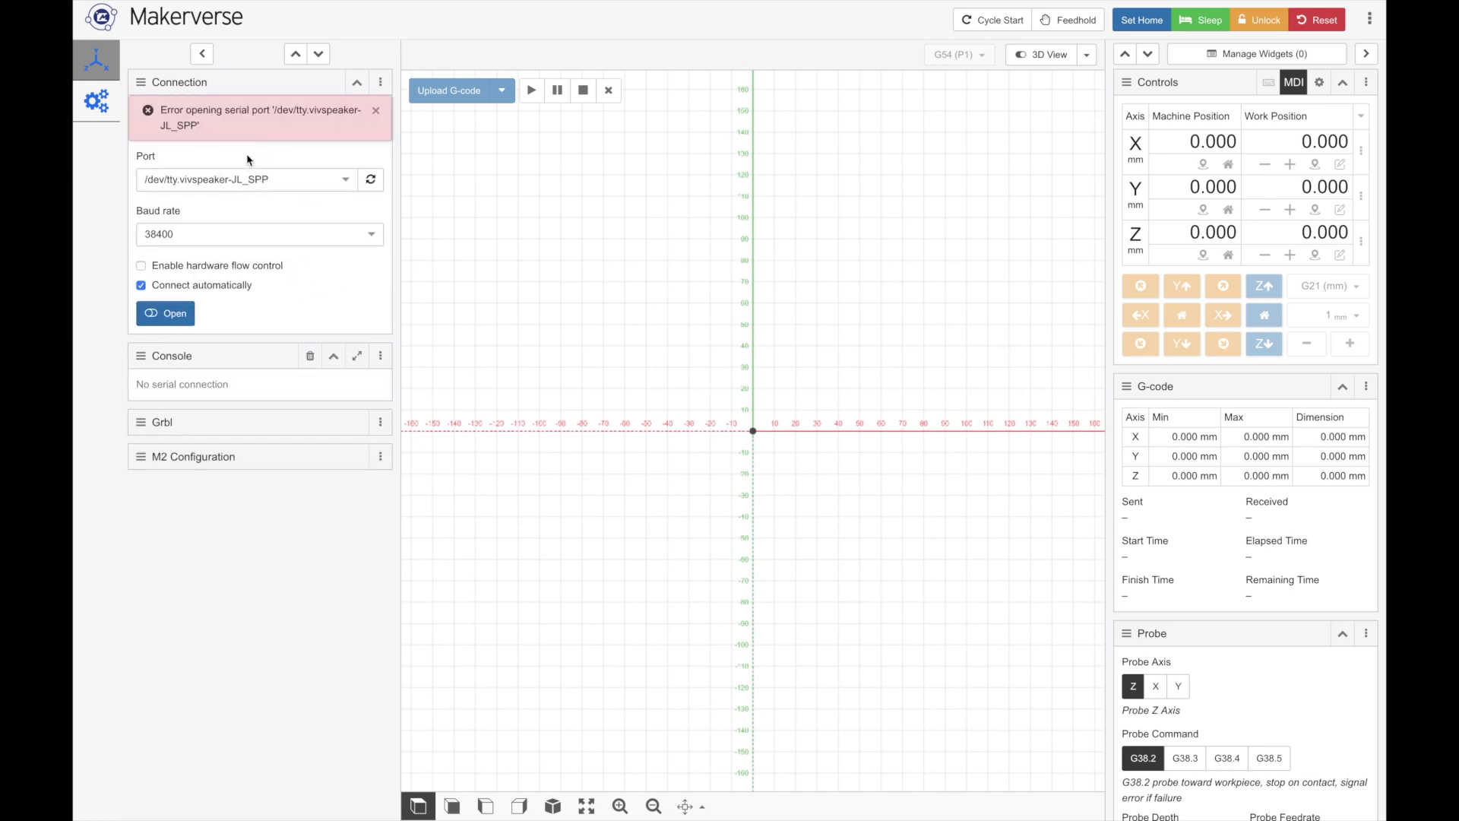
# Connect to the machine on the Arduino port /dev/tty.usbmodem14201
pyautogui.click(344, 182)
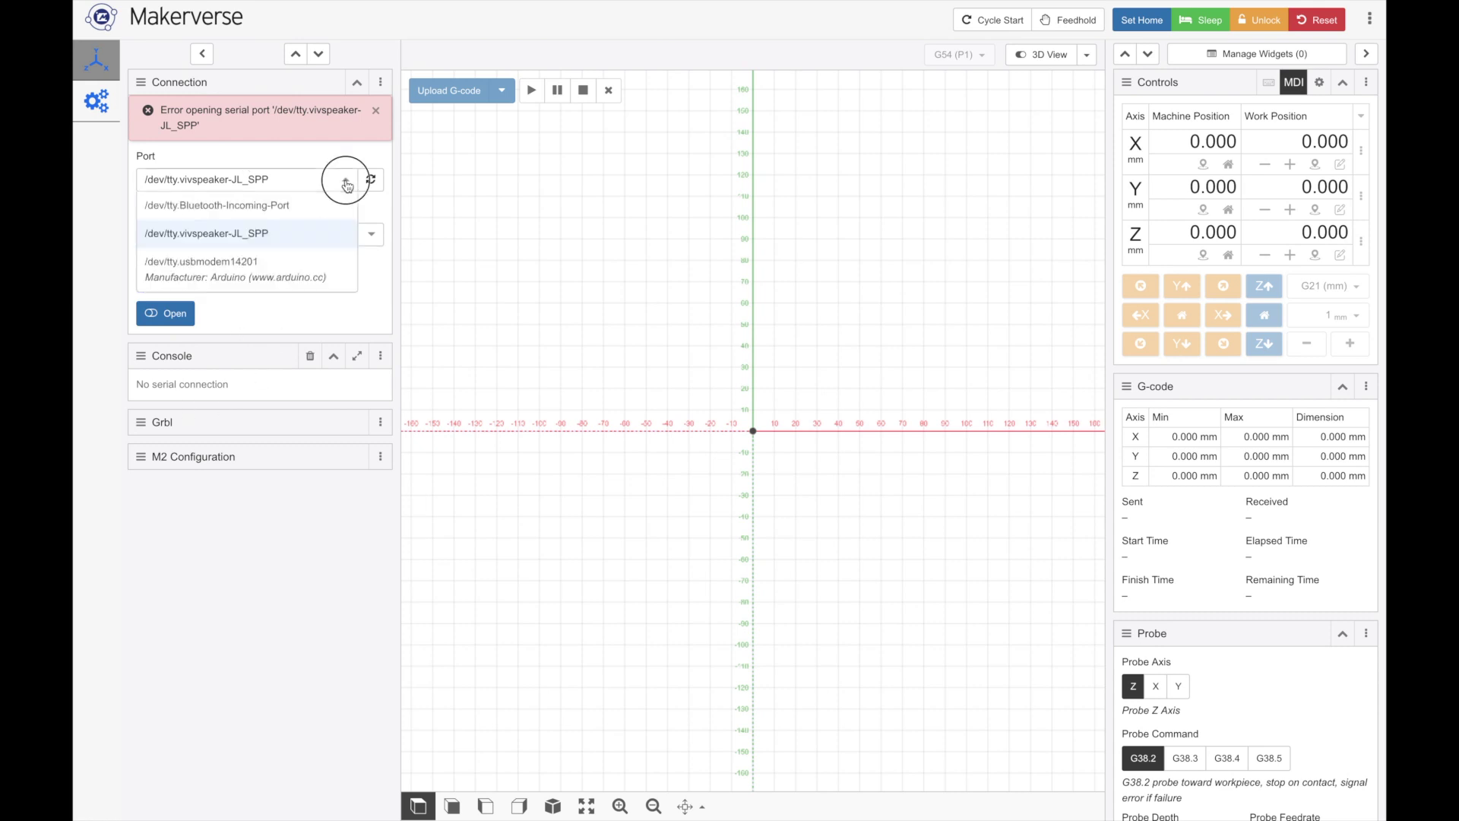
pyautogui.click(257, 274)
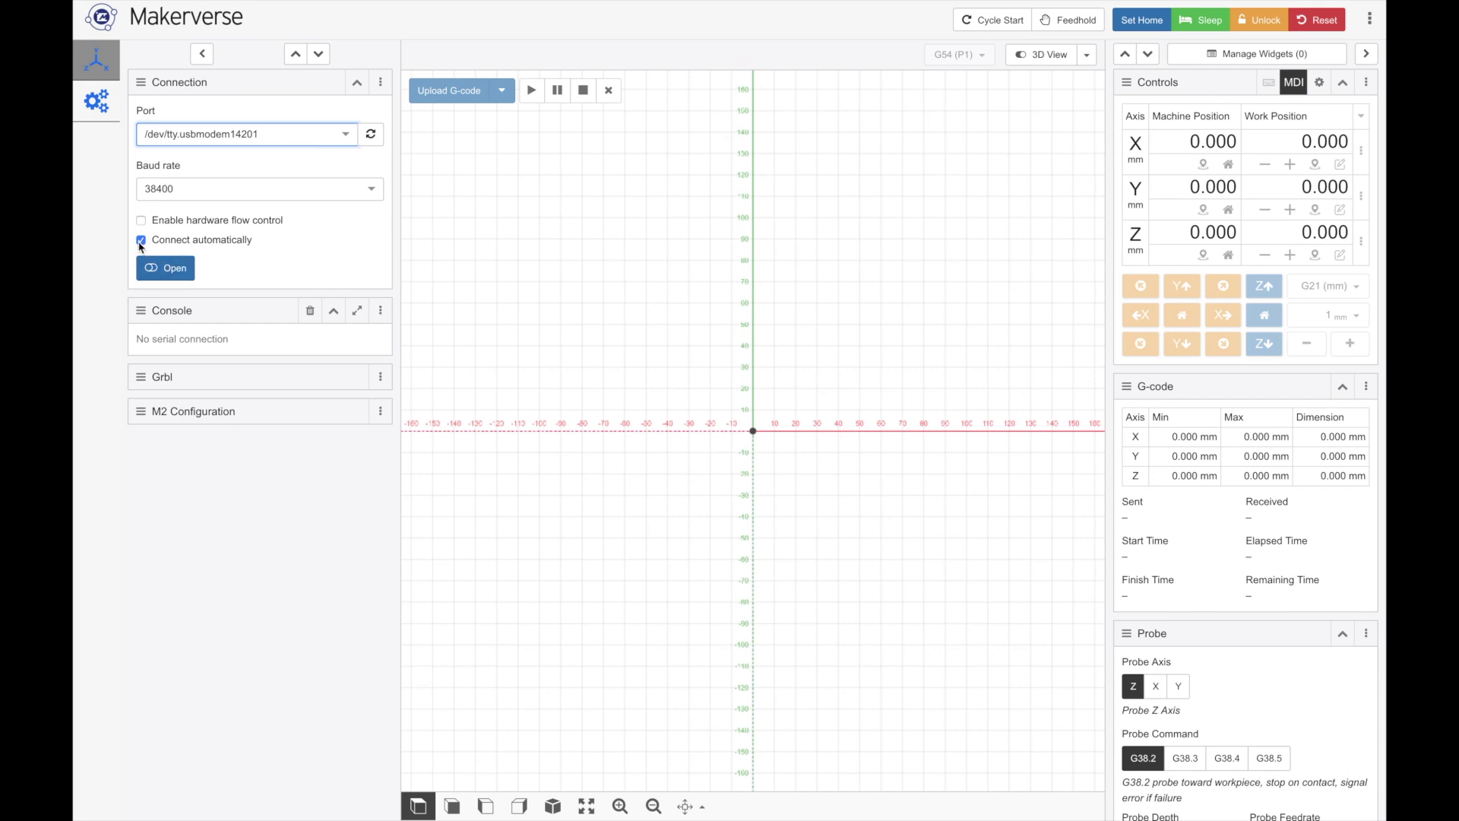
pyautogui.click(174, 273)
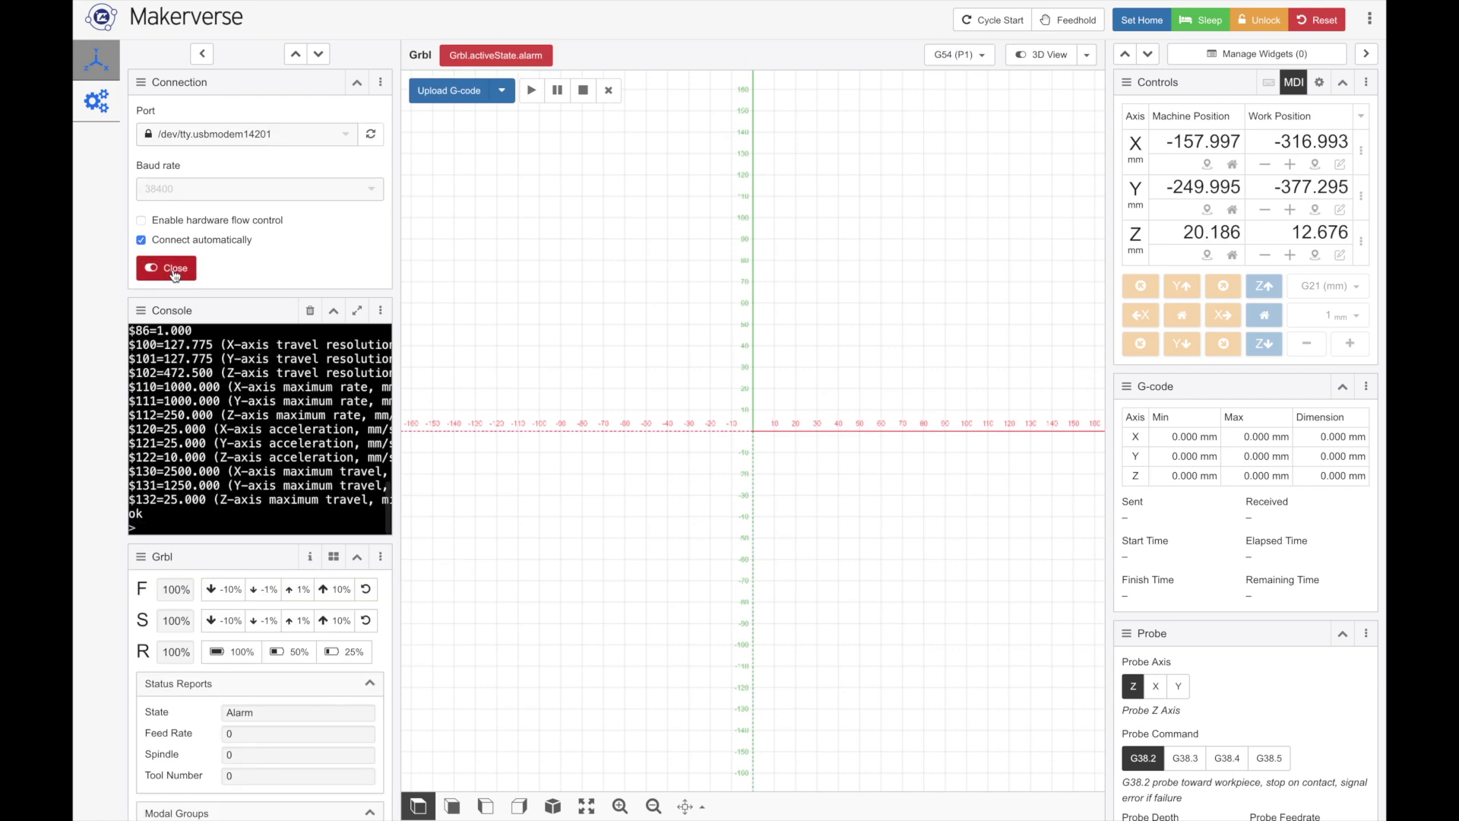
# Scroll through the console's Grbl $$ settings list down to $132=25.000
pyautogui.scroll(1, 221, 467)
pyautogui.scroll(10, 222, 472)
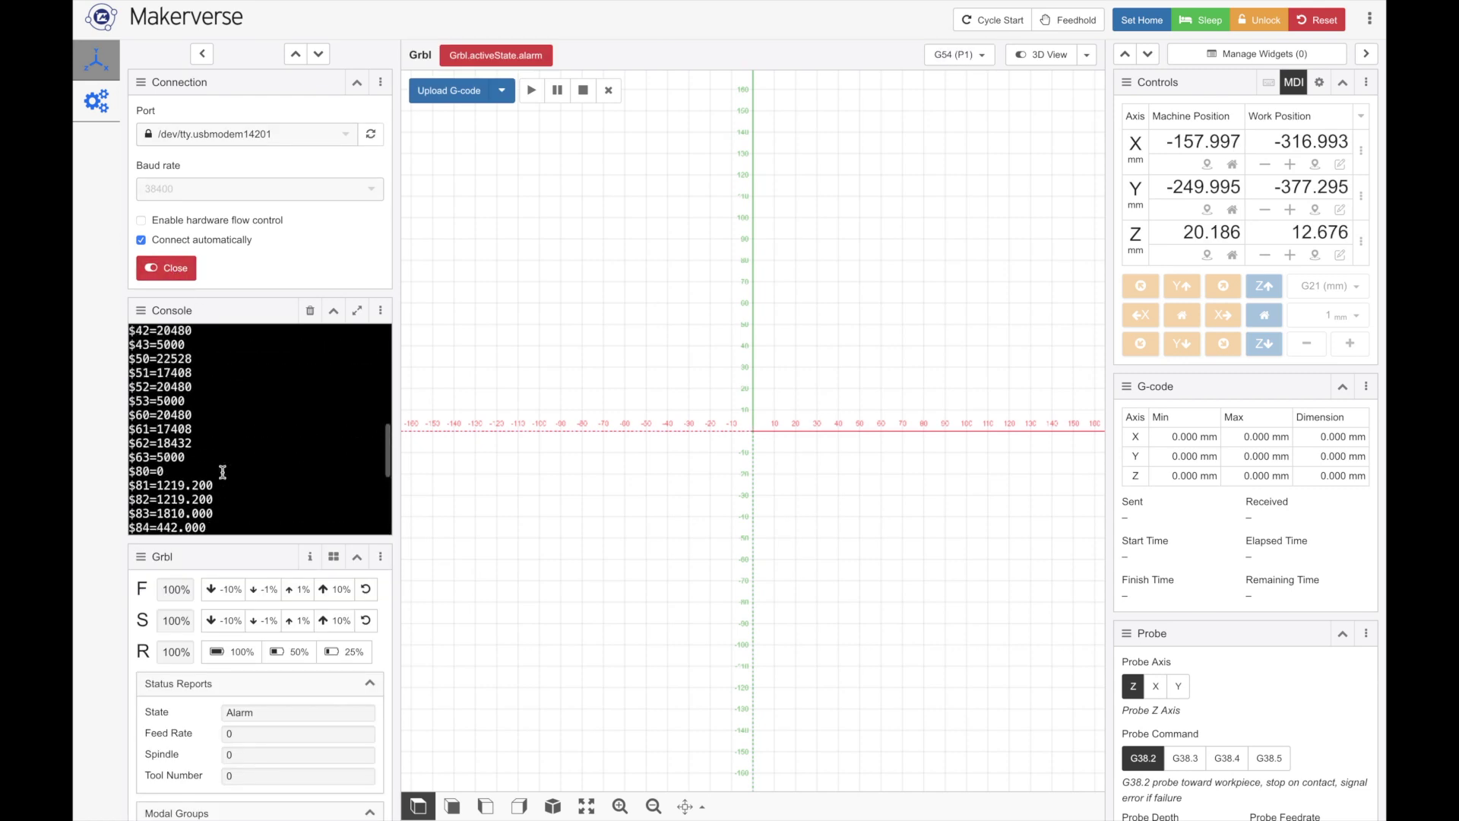
pyautogui.scroll(10, 223, 472)
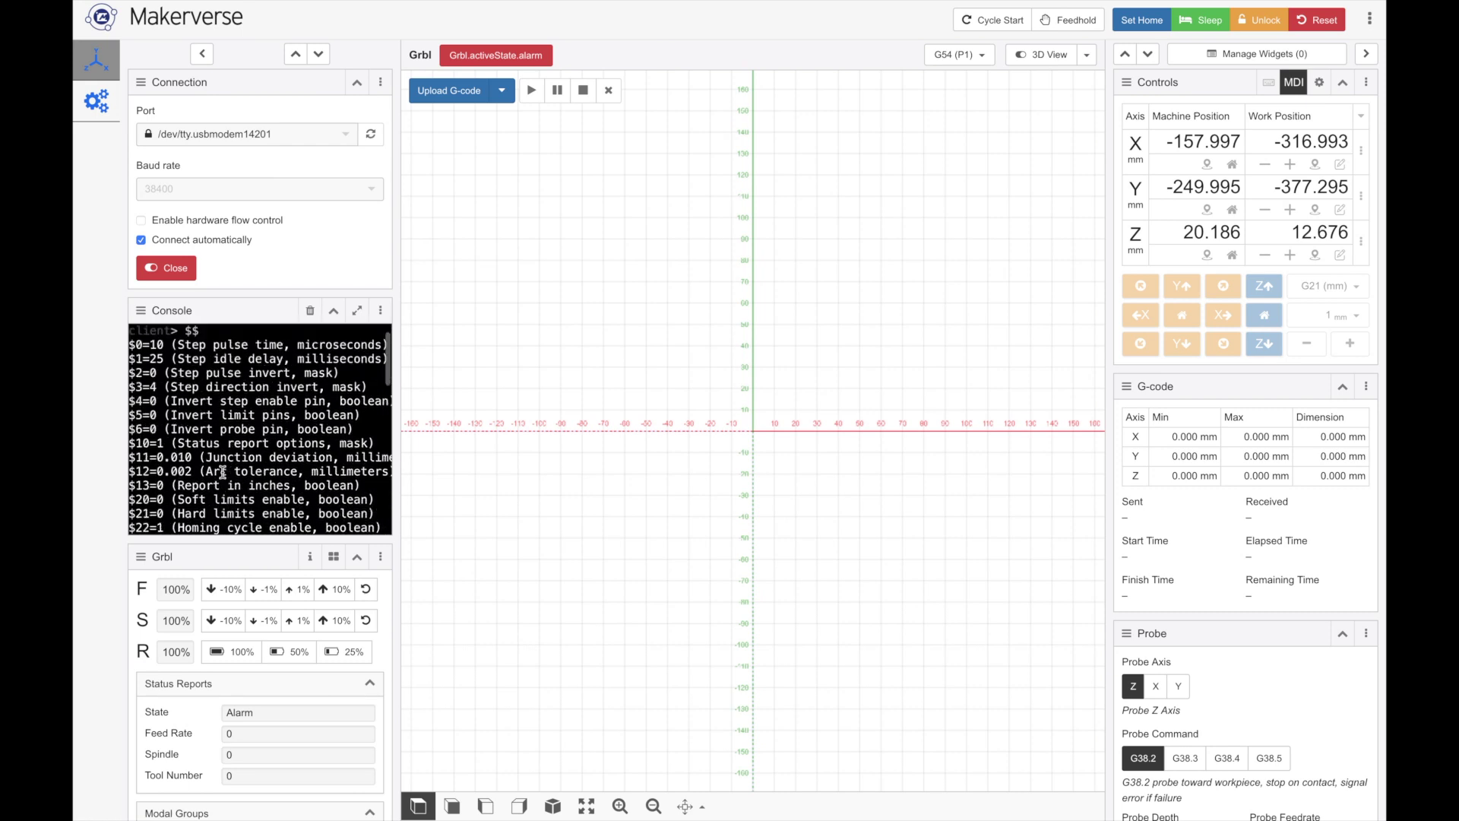
pyautogui.scroll(-10, 223, 472)
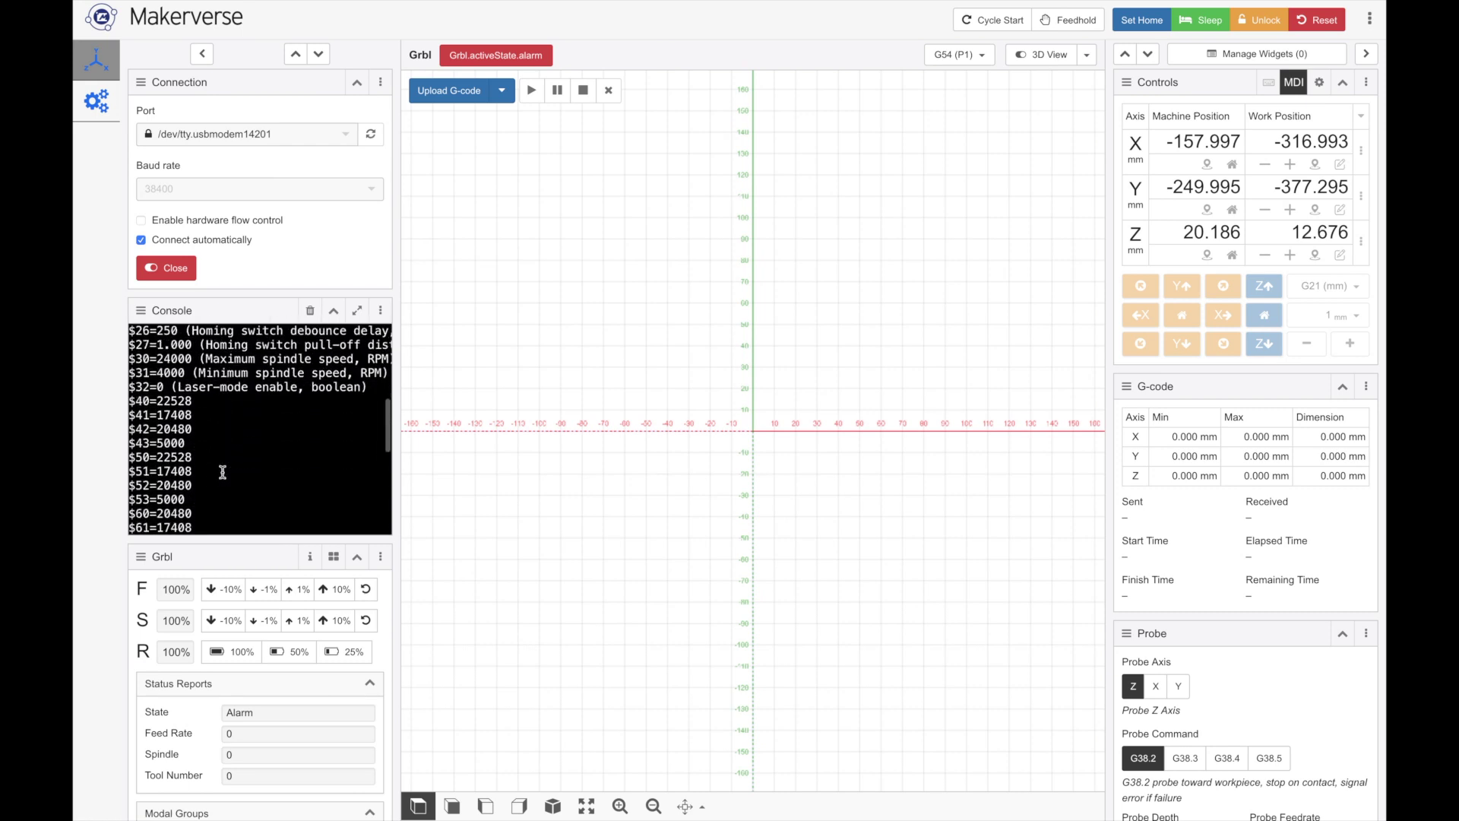
pyautogui.scroll(-10, 222, 472)
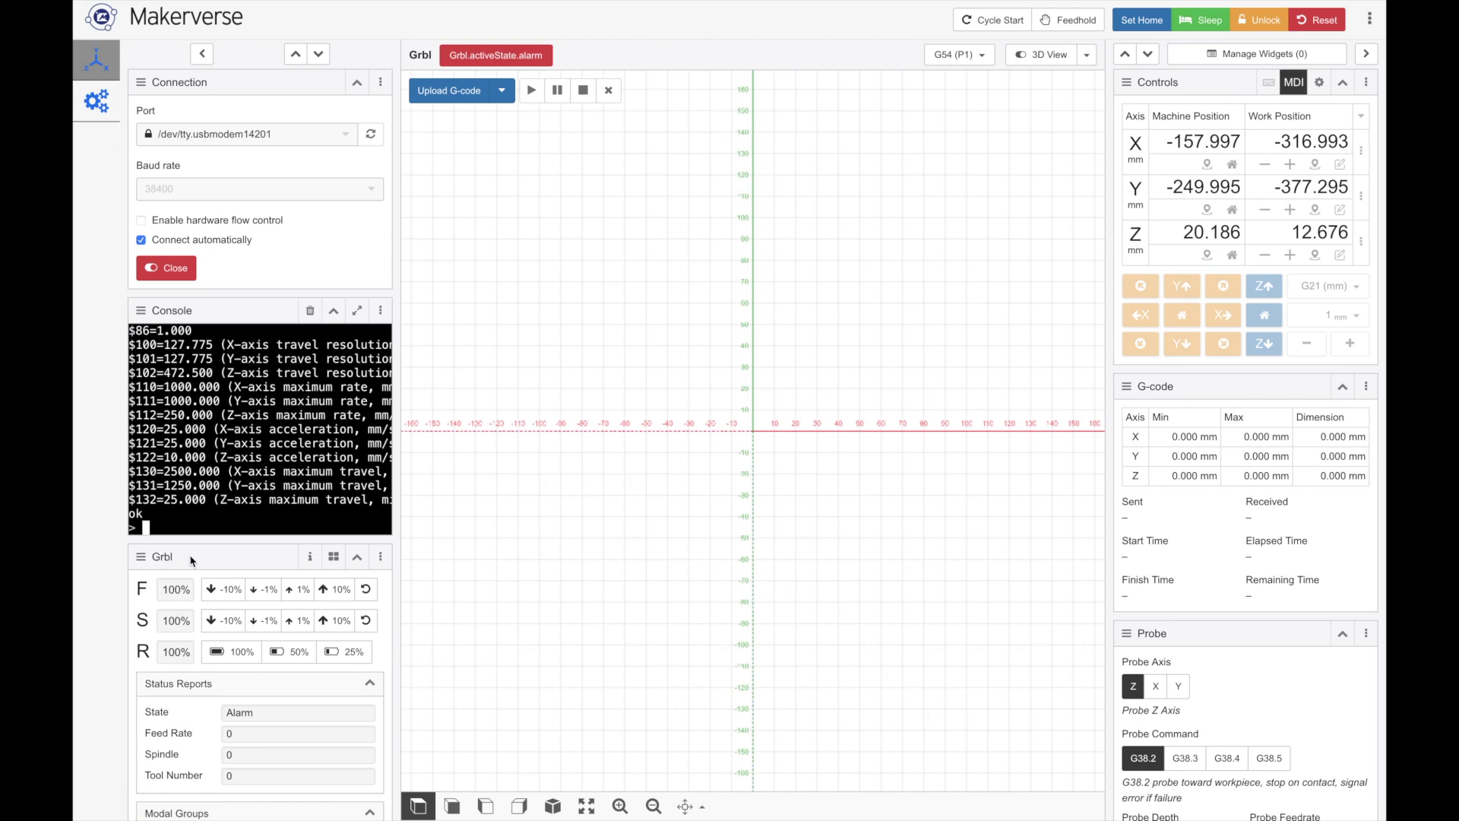
# Bring M2 Configuration into view and unlock the machine from Alarm to Idle
pyautogui.scroll(-4, 219, 568)
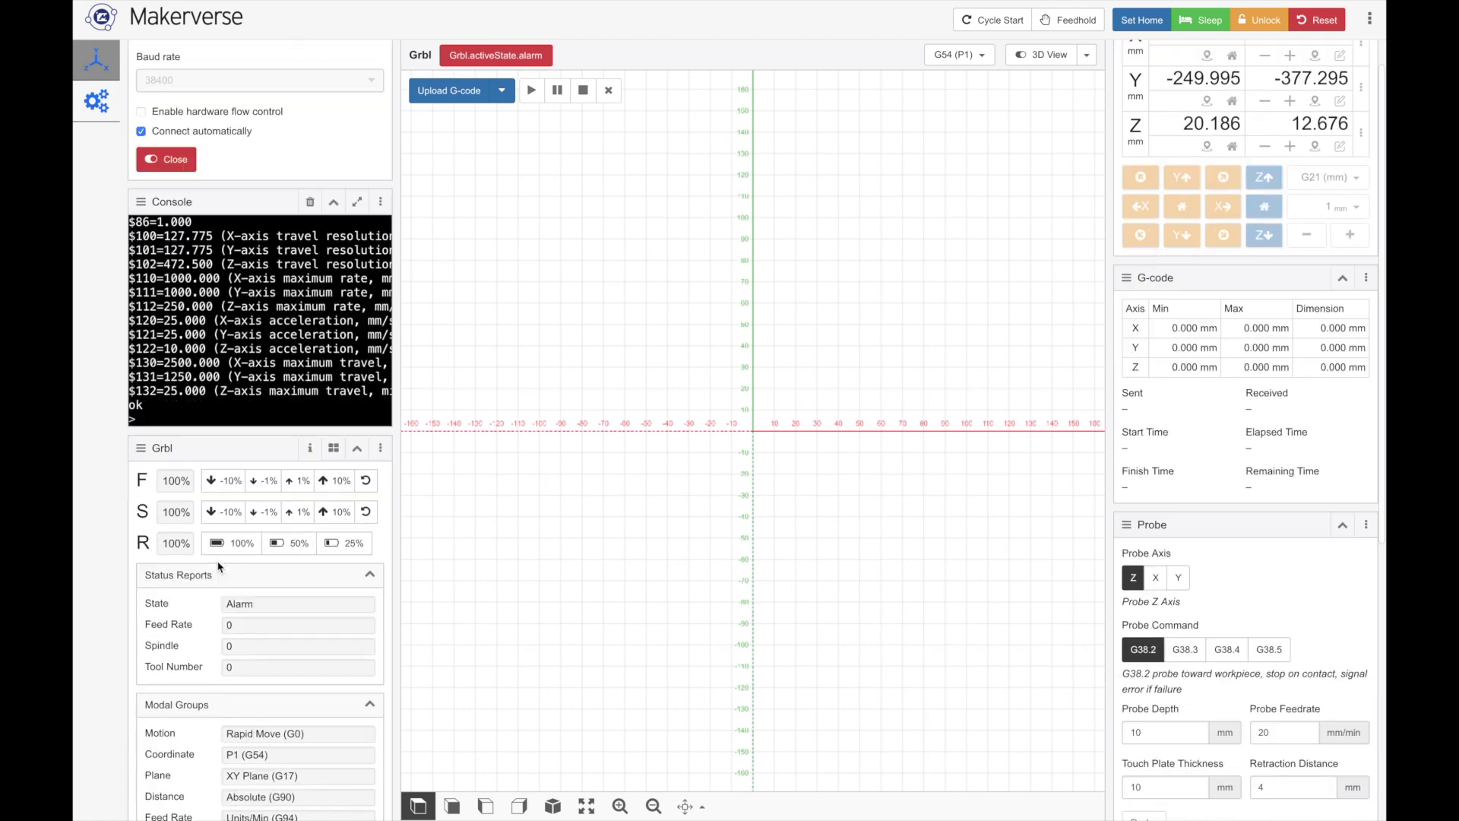
pyautogui.scroll(-4, 218, 566)
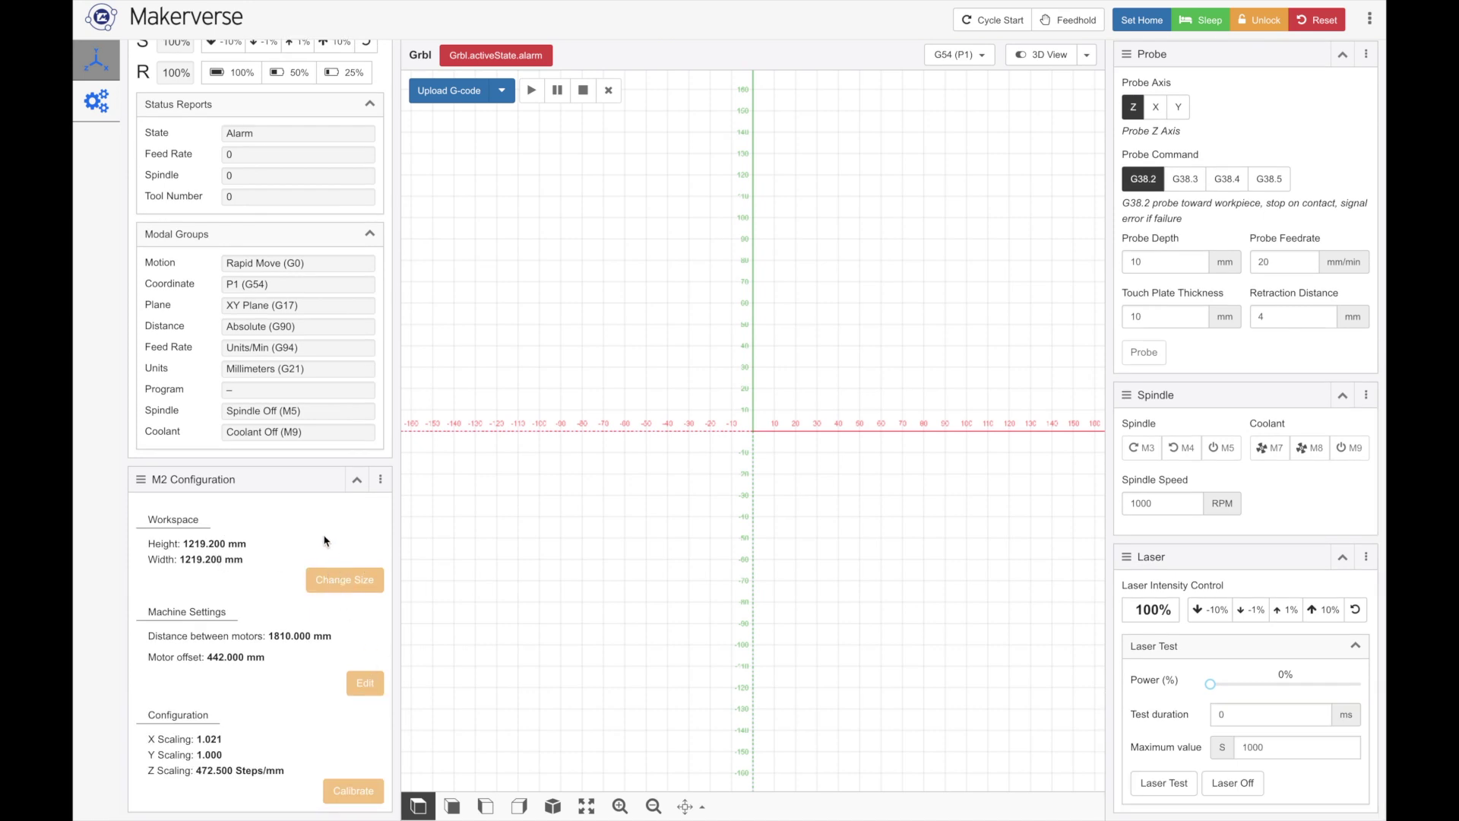
pyautogui.click(1262, 27)
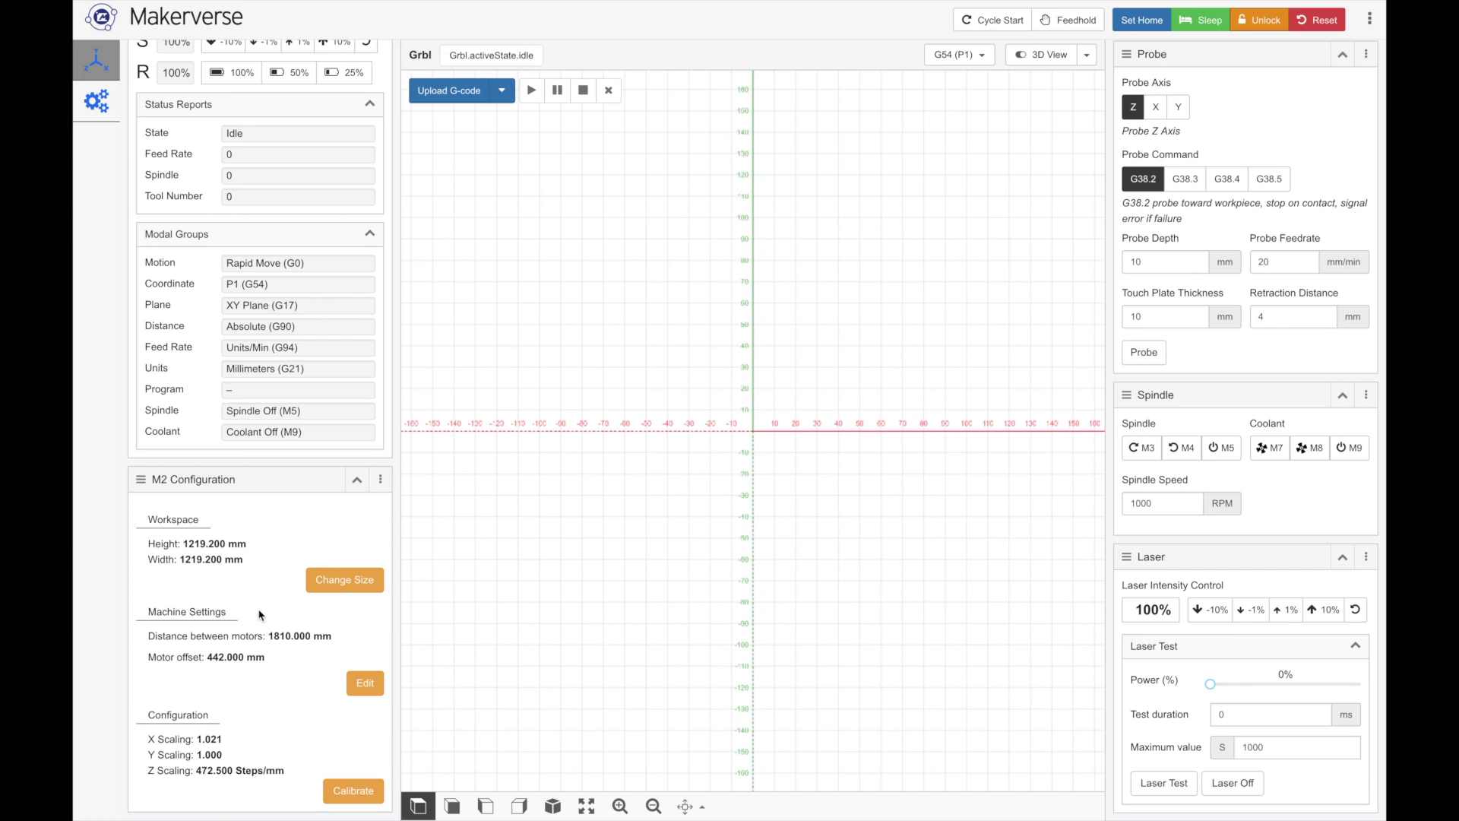
# Change the workspace height unit to inches, enter 48, and save the size
pyautogui.click(341, 587)
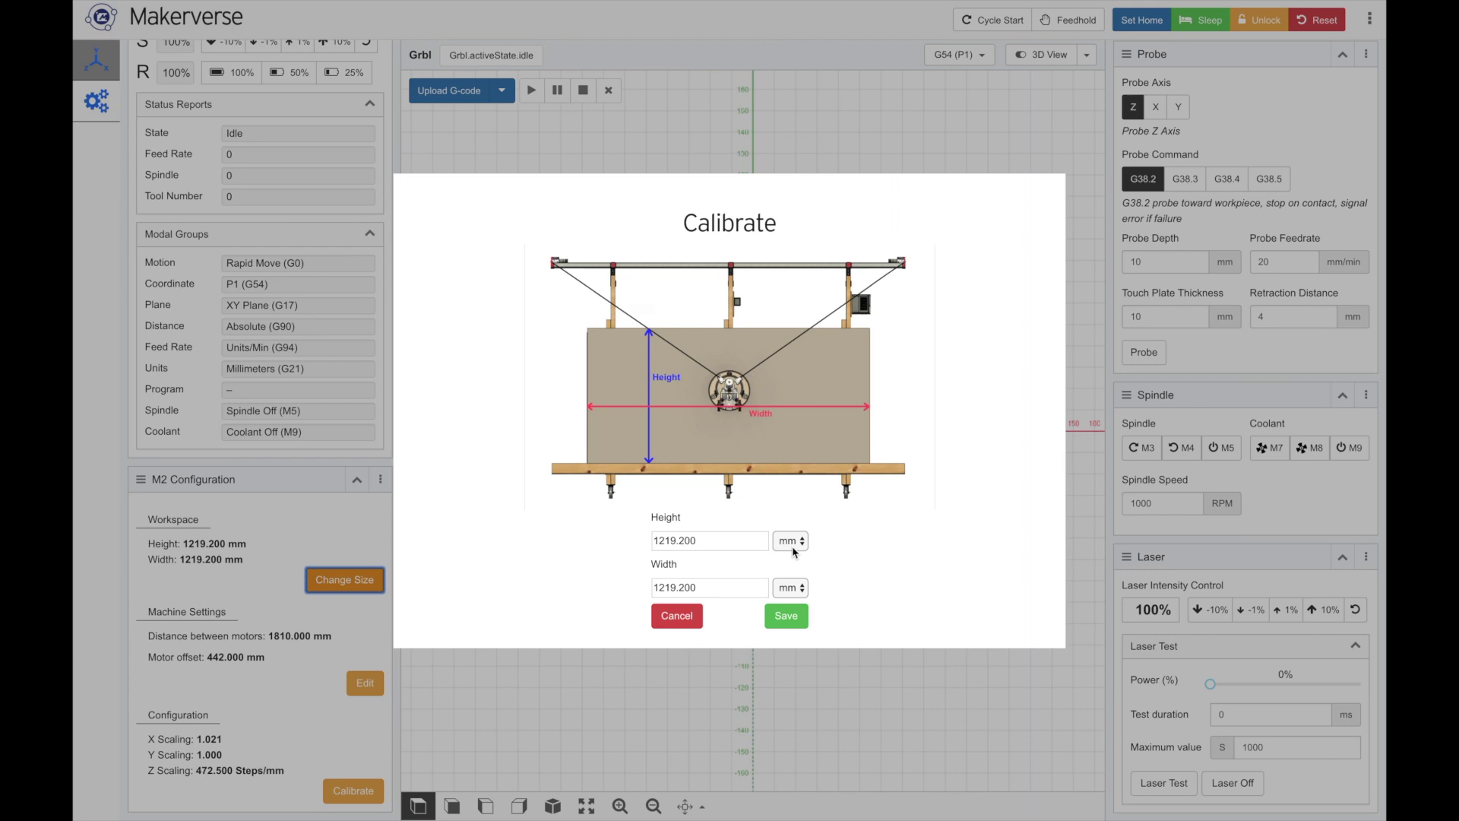
pyautogui.click(792, 546)
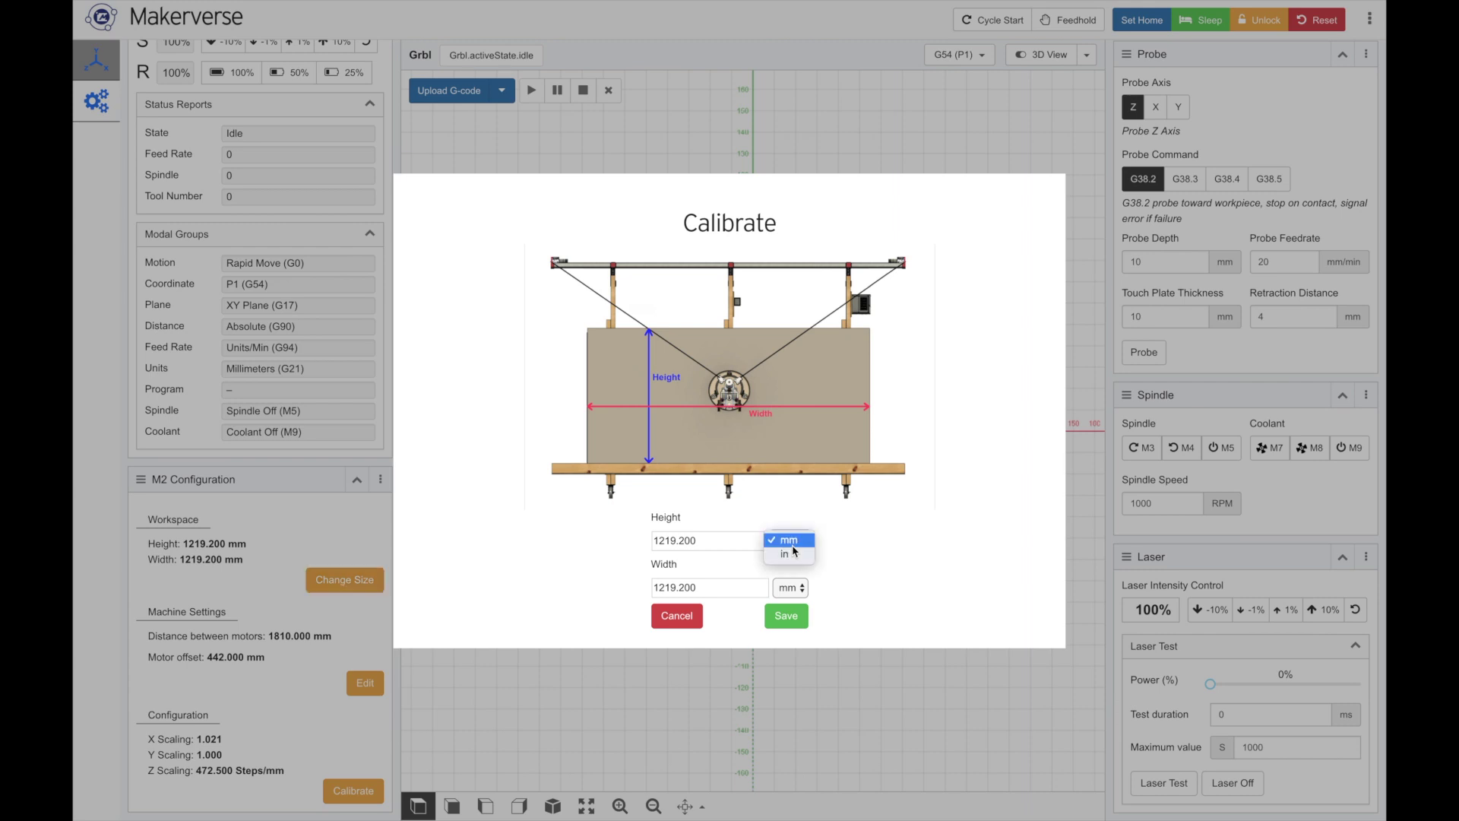
pyautogui.click(788, 554)
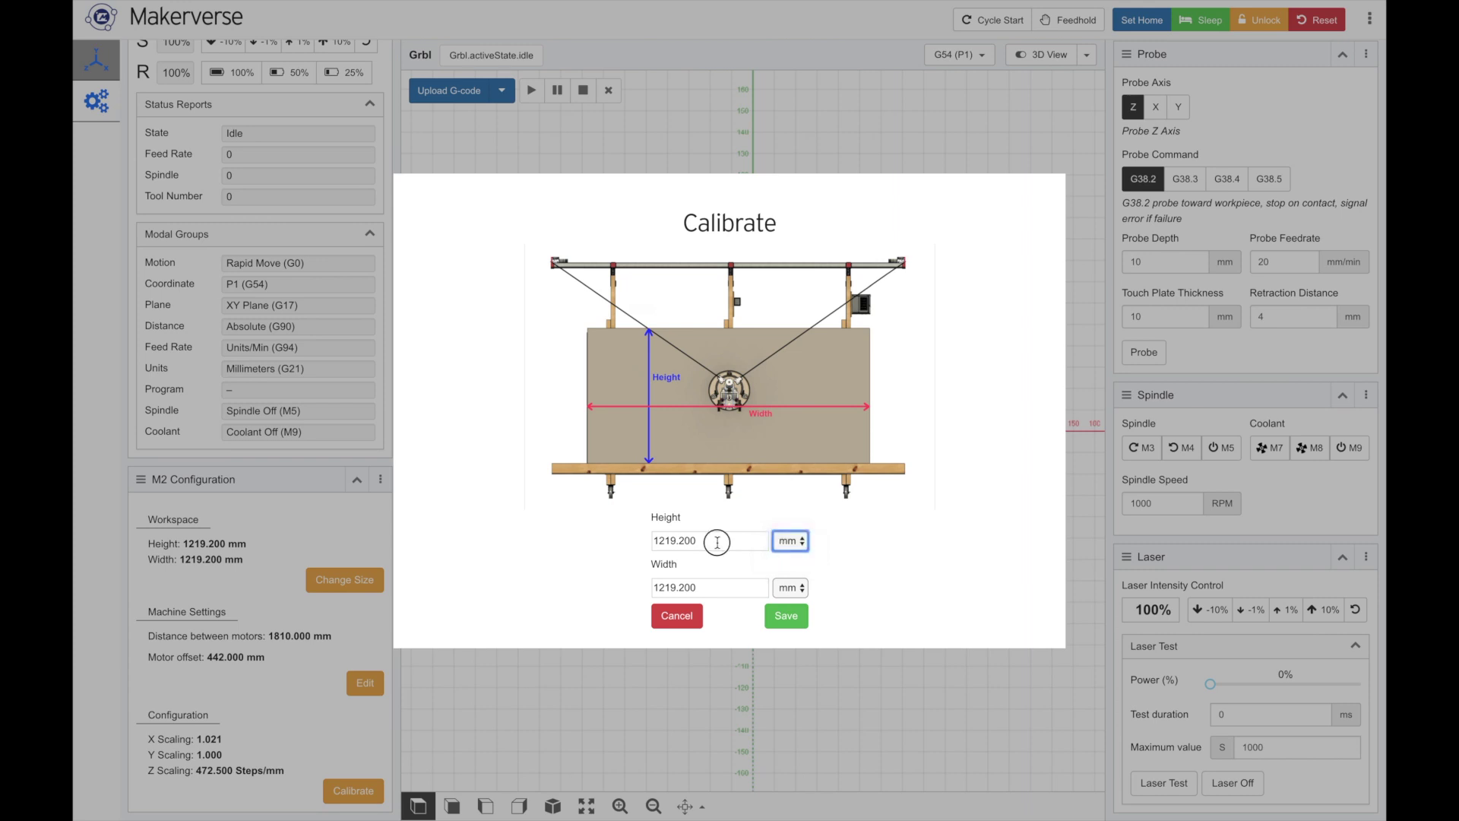
pyautogui.write('48')
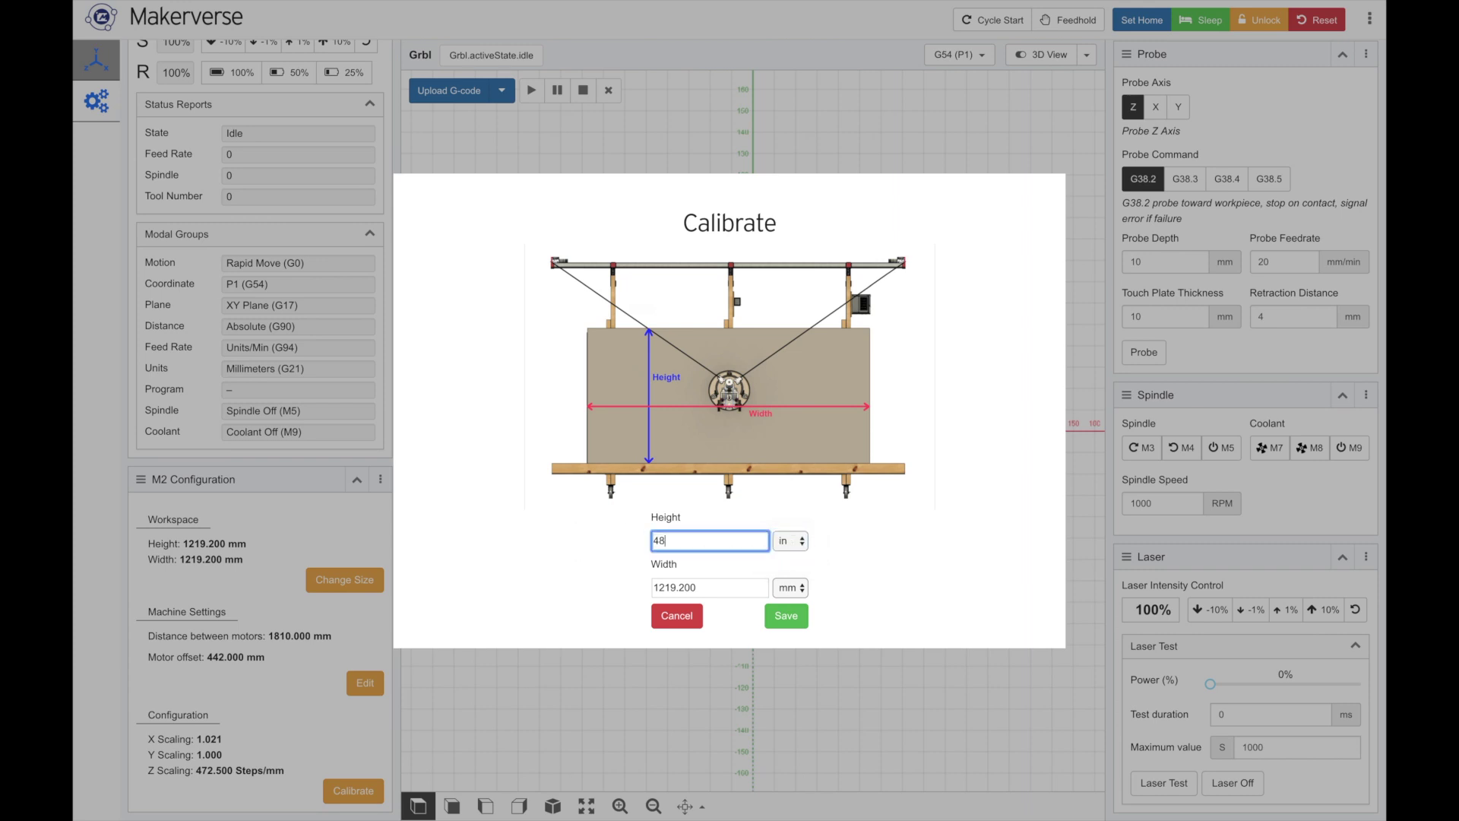
pyautogui.click(788, 617)
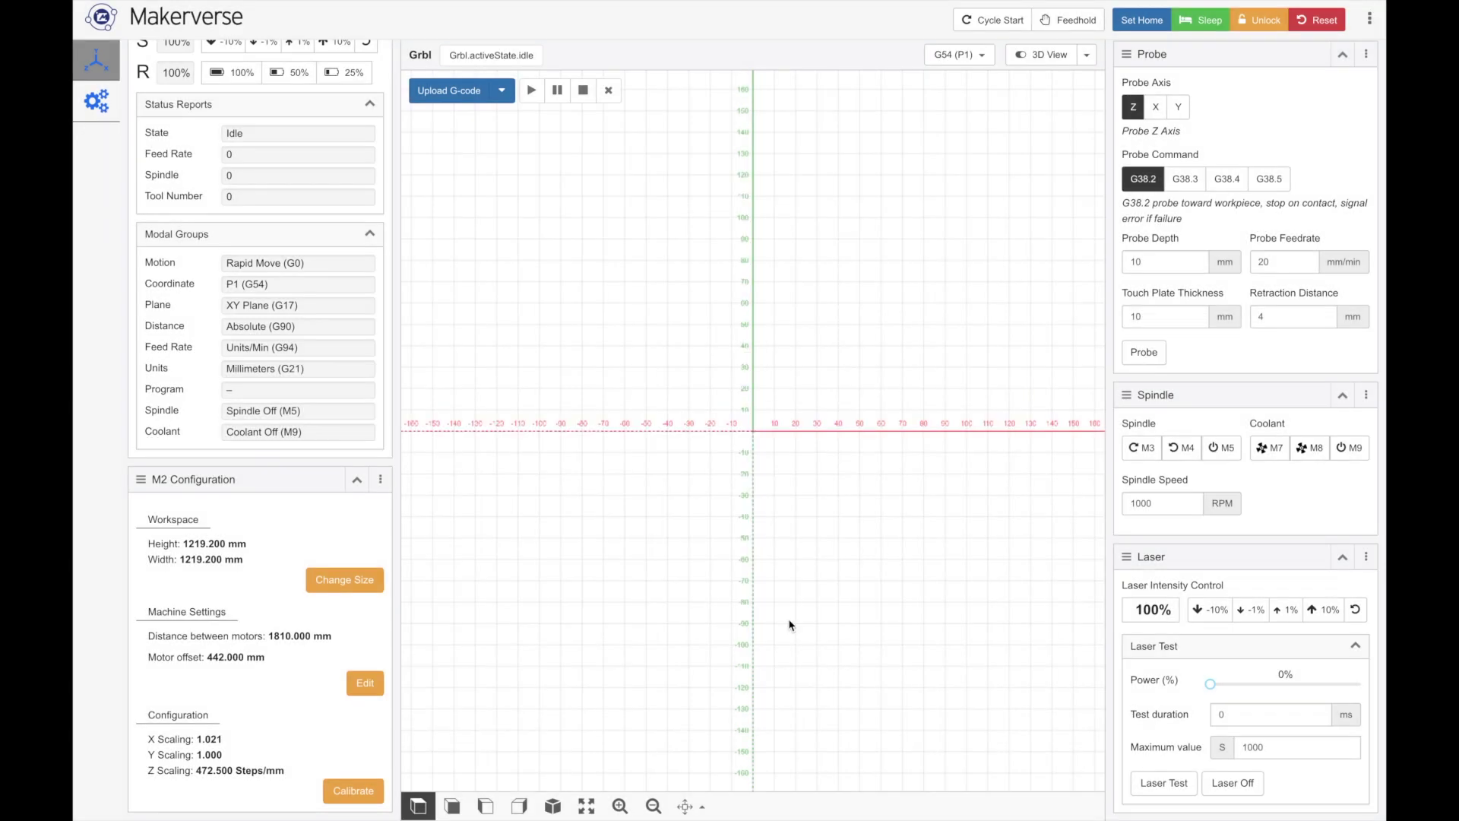
# Highlight the workspace height, width and distance-between-motors values
pyautogui.moveTo(192, 545); pyautogui.dragTo(251, 572)
pyautogui.click(225, 561)
pyautogui.moveTo(222, 639)
pyautogui.mouseDown()
pyautogui.moveTo(260, 640)
pyautogui.moveTo(188, 659)
pyautogui.moveTo(208, 659)
pyautogui.mouseUp()
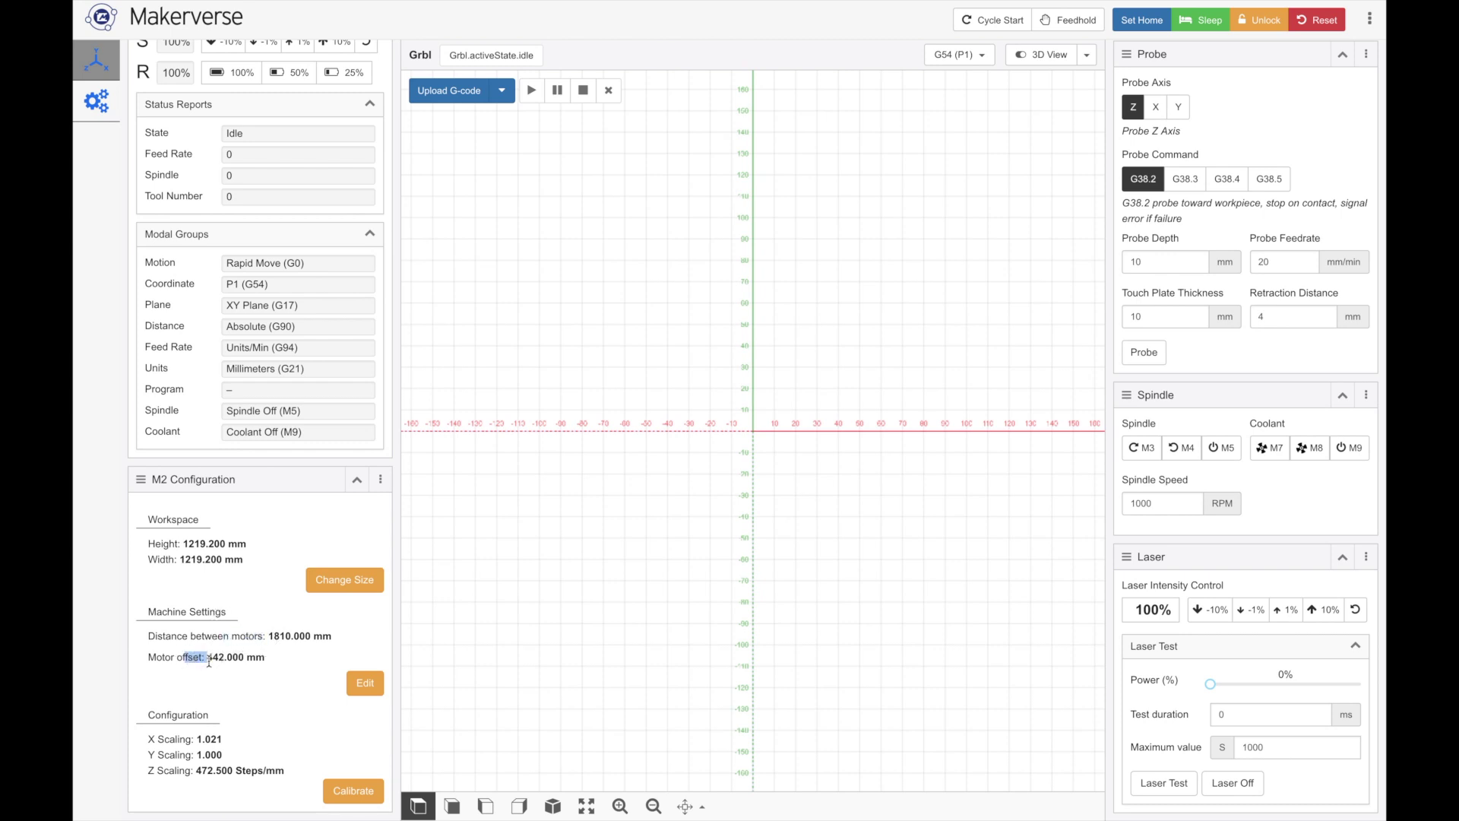
# Confirm 1810.000 mm motor distance and 442.000 mm motor offset, then save
pyautogui.click(365, 688)
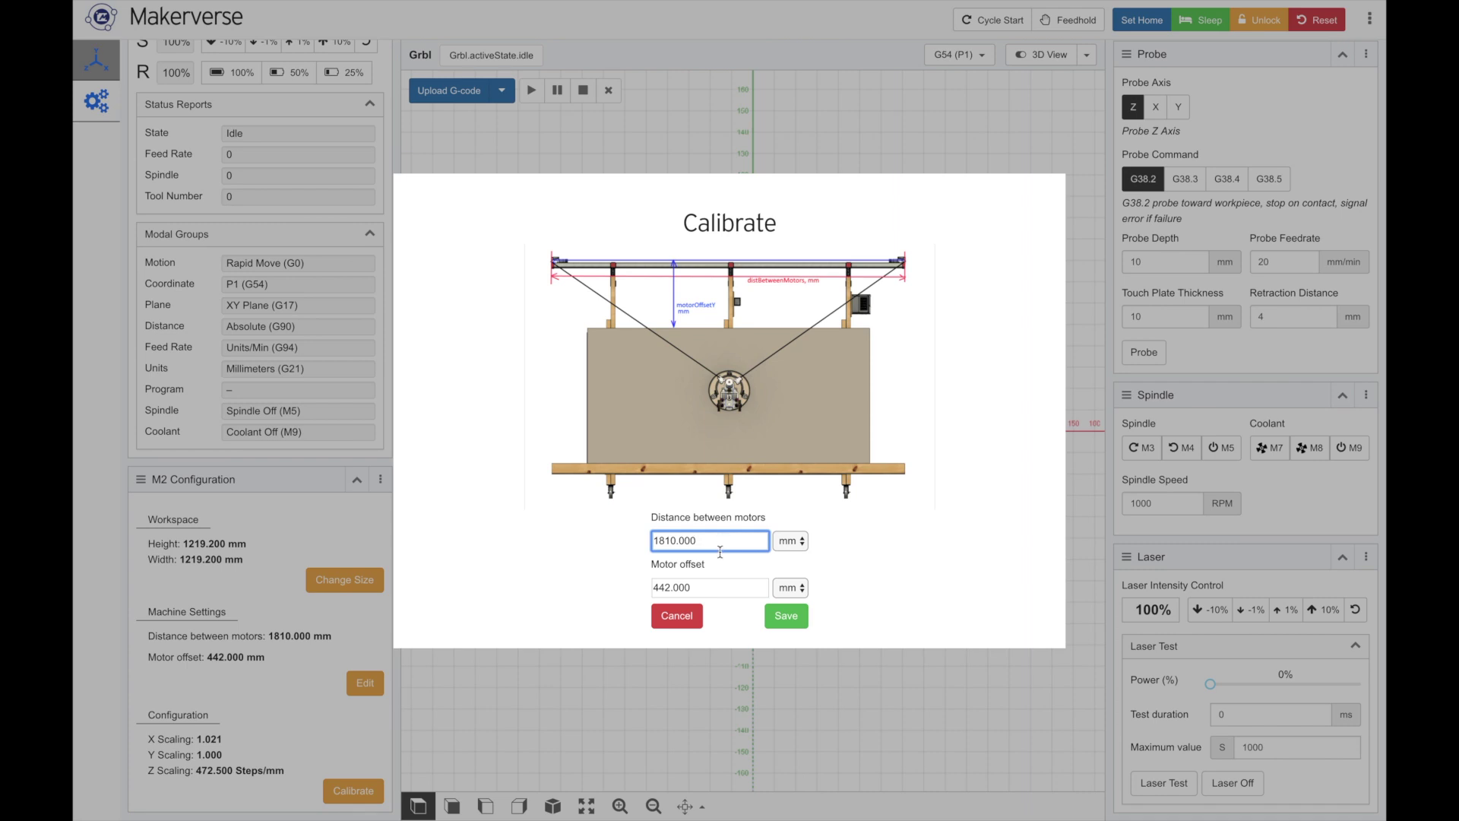
pyautogui.click(719, 590)
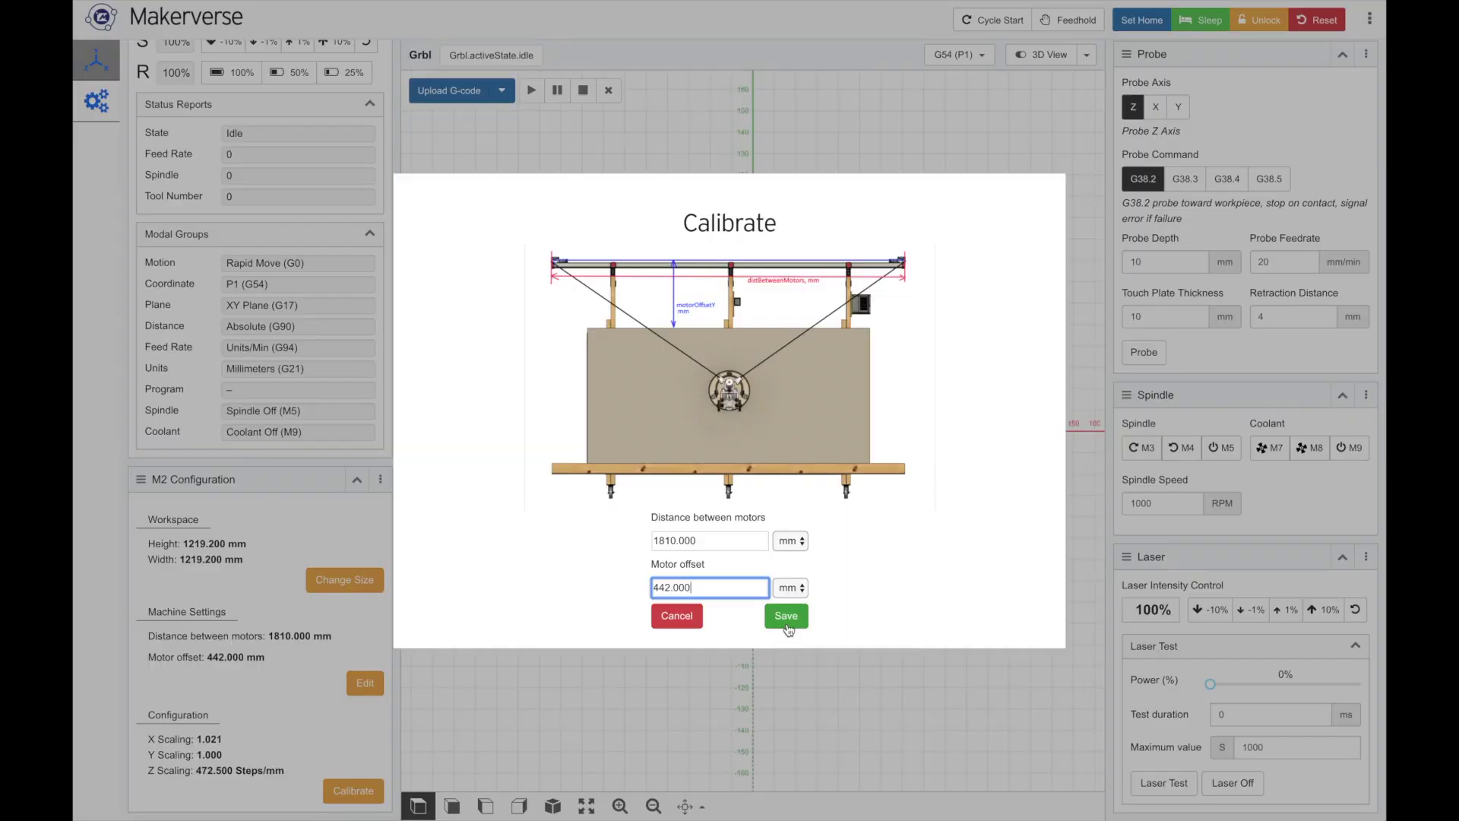
pyautogui.click(787, 617)
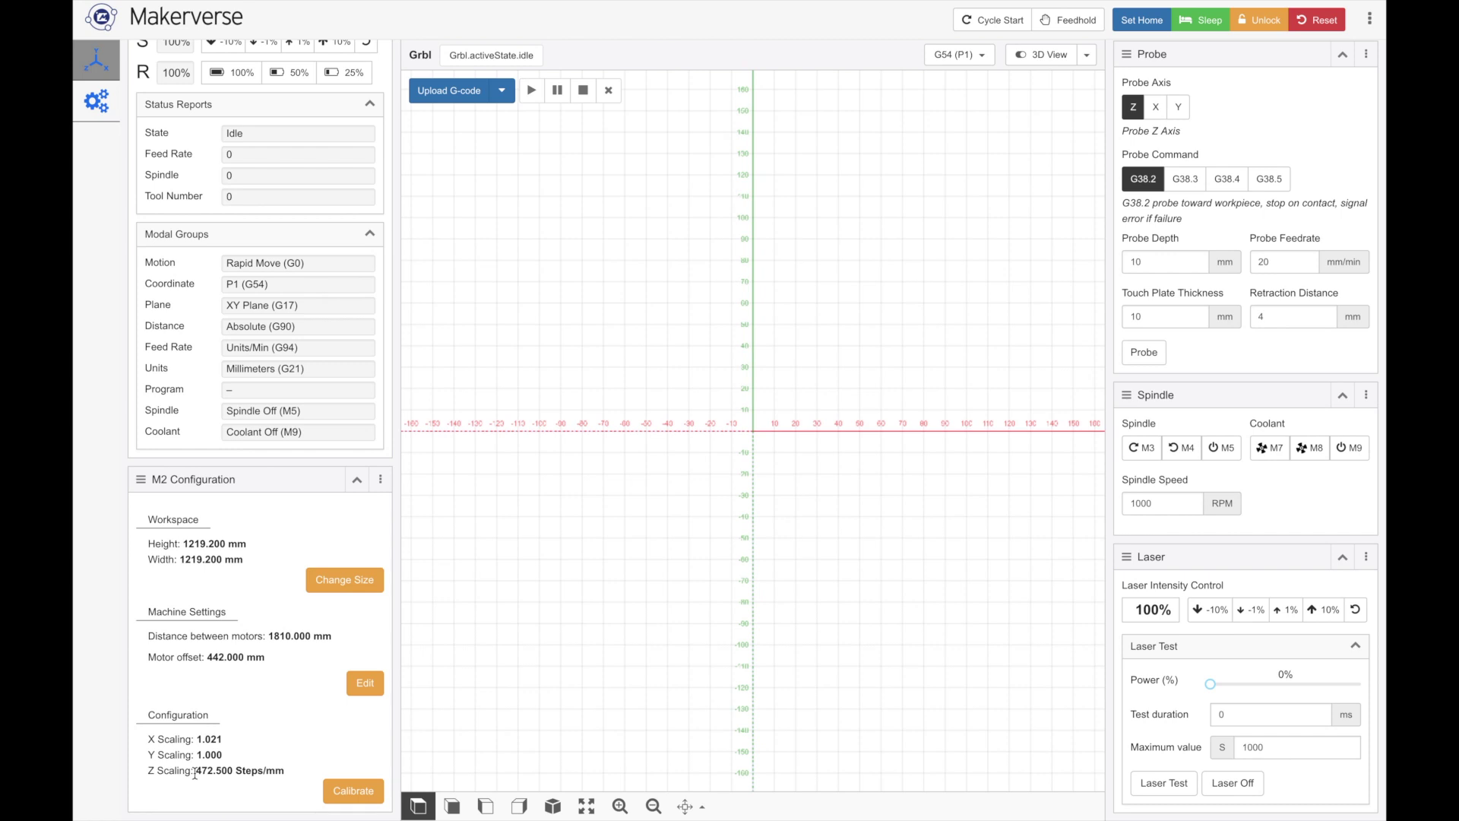
pyautogui.scroll(6, 275, 548)
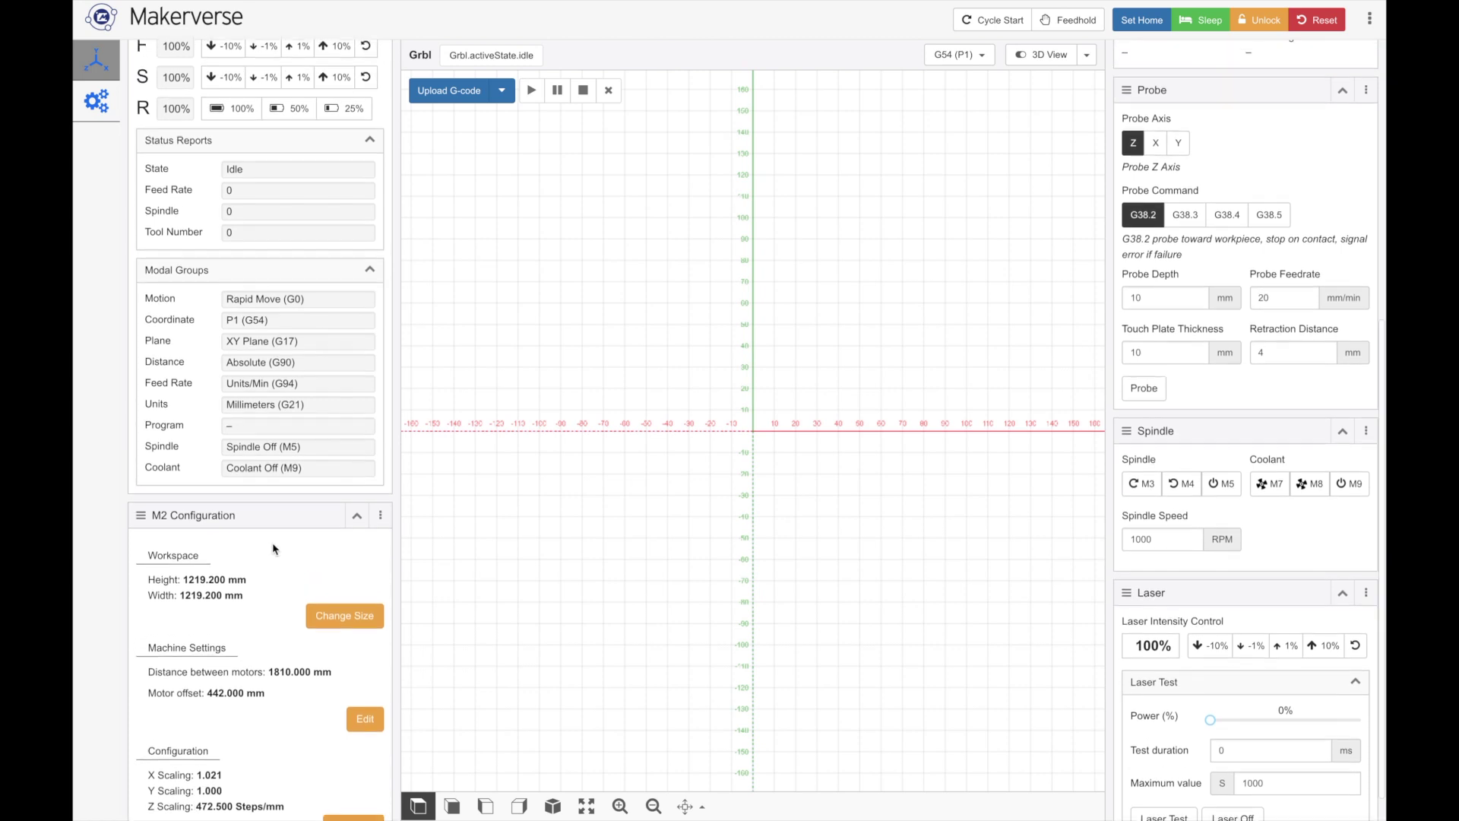
pyautogui.scroll(2, 274, 548)
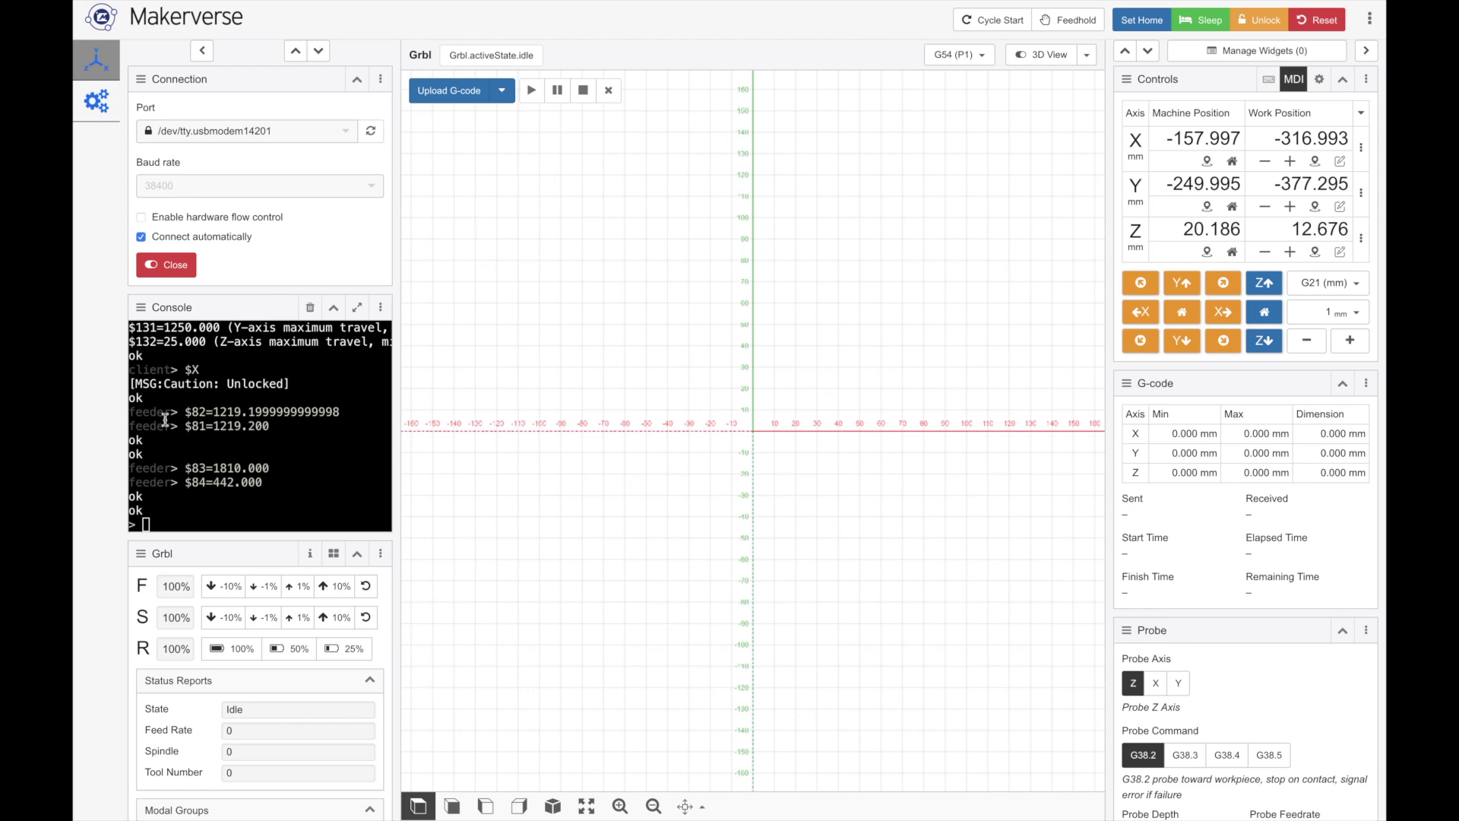
pyautogui.scroll(2, 165, 418)
pyautogui.scroll(5, 164, 419)
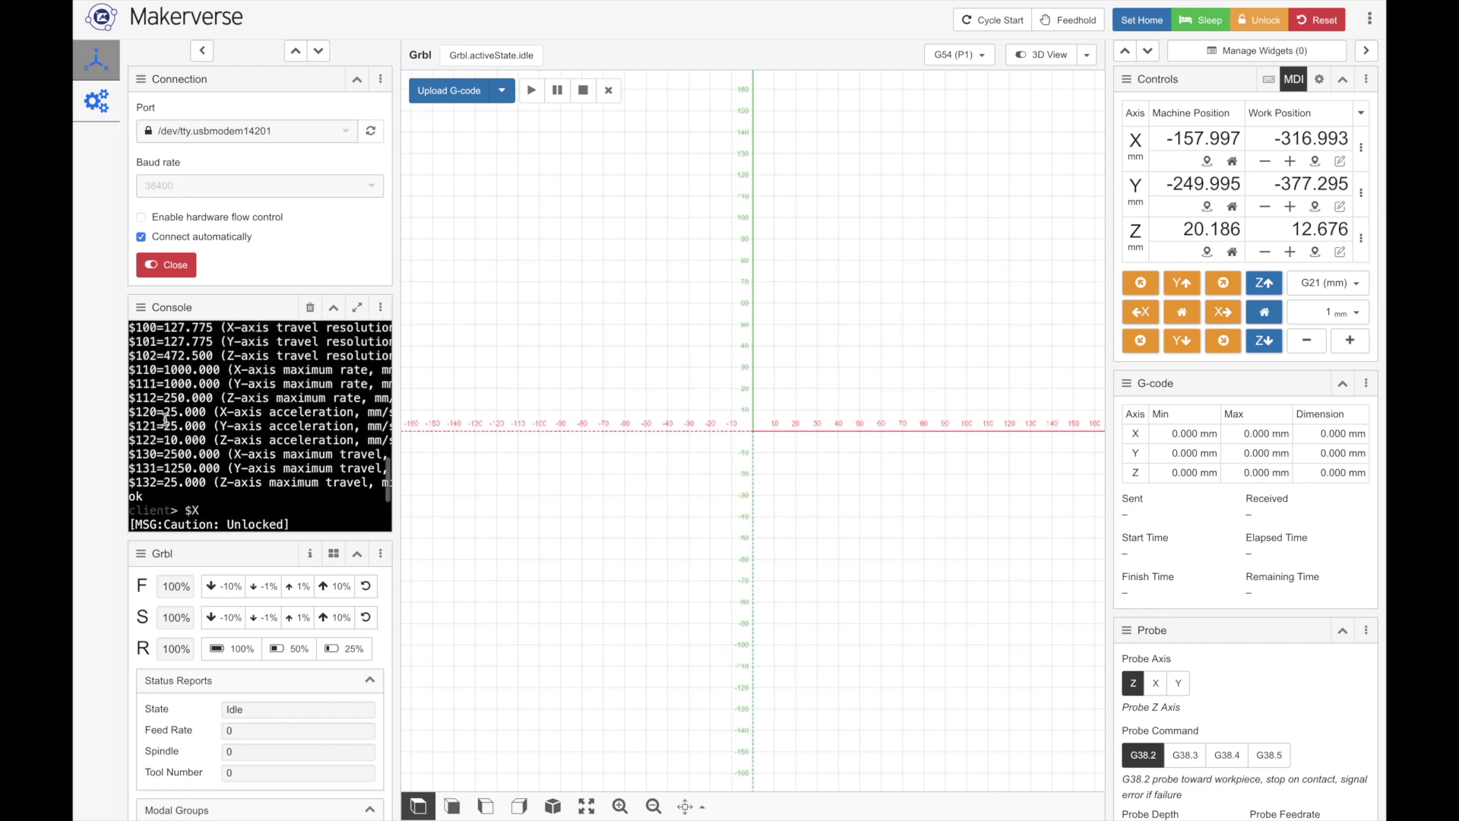
pyautogui.scroll(-2, 165, 418)
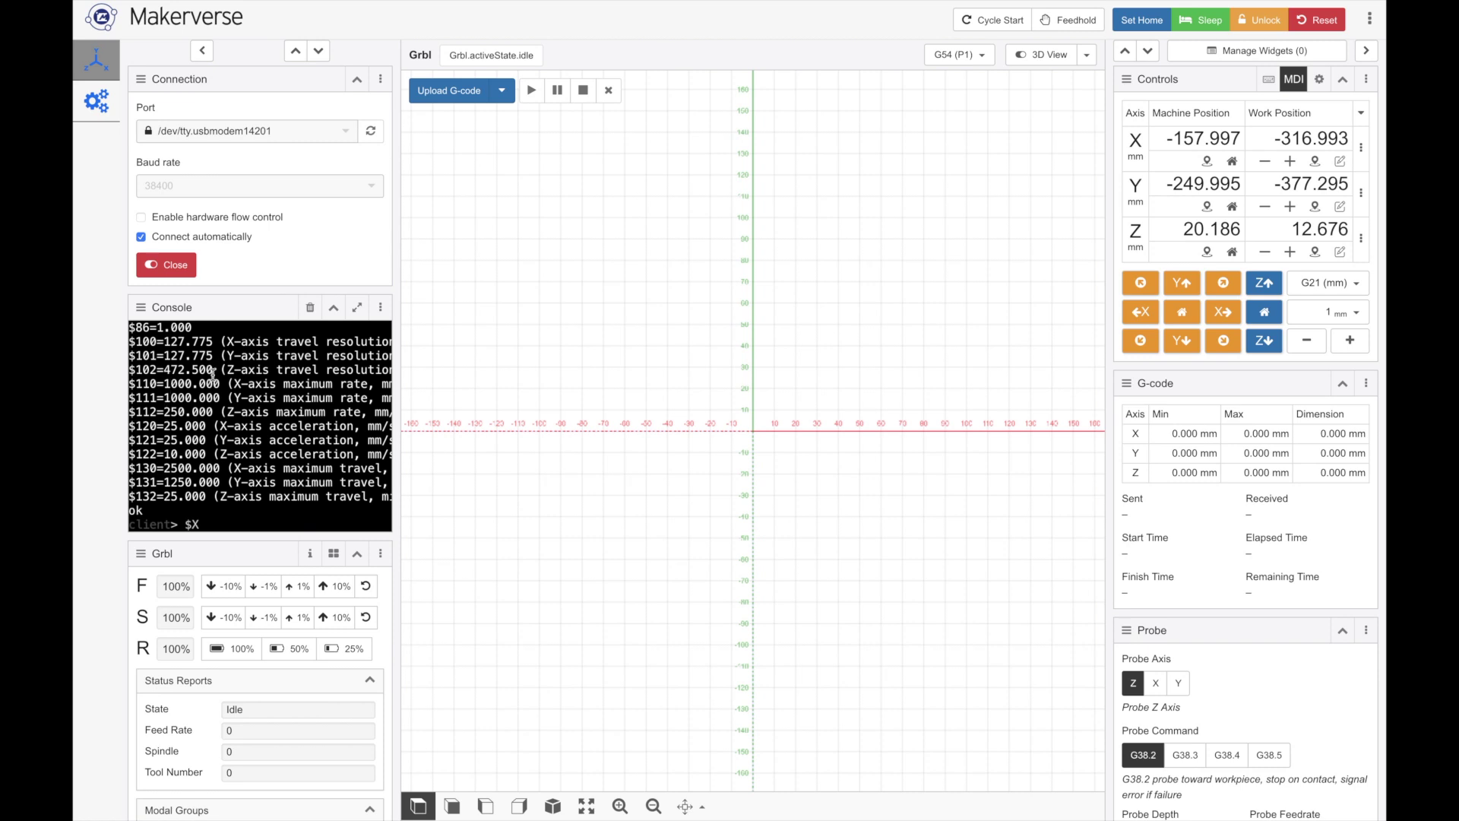
# Send $102=472.5 to the controller to set the Z travel resolution
pyautogui.moveTo(212, 373); pyautogui.dragTo(128, 370)
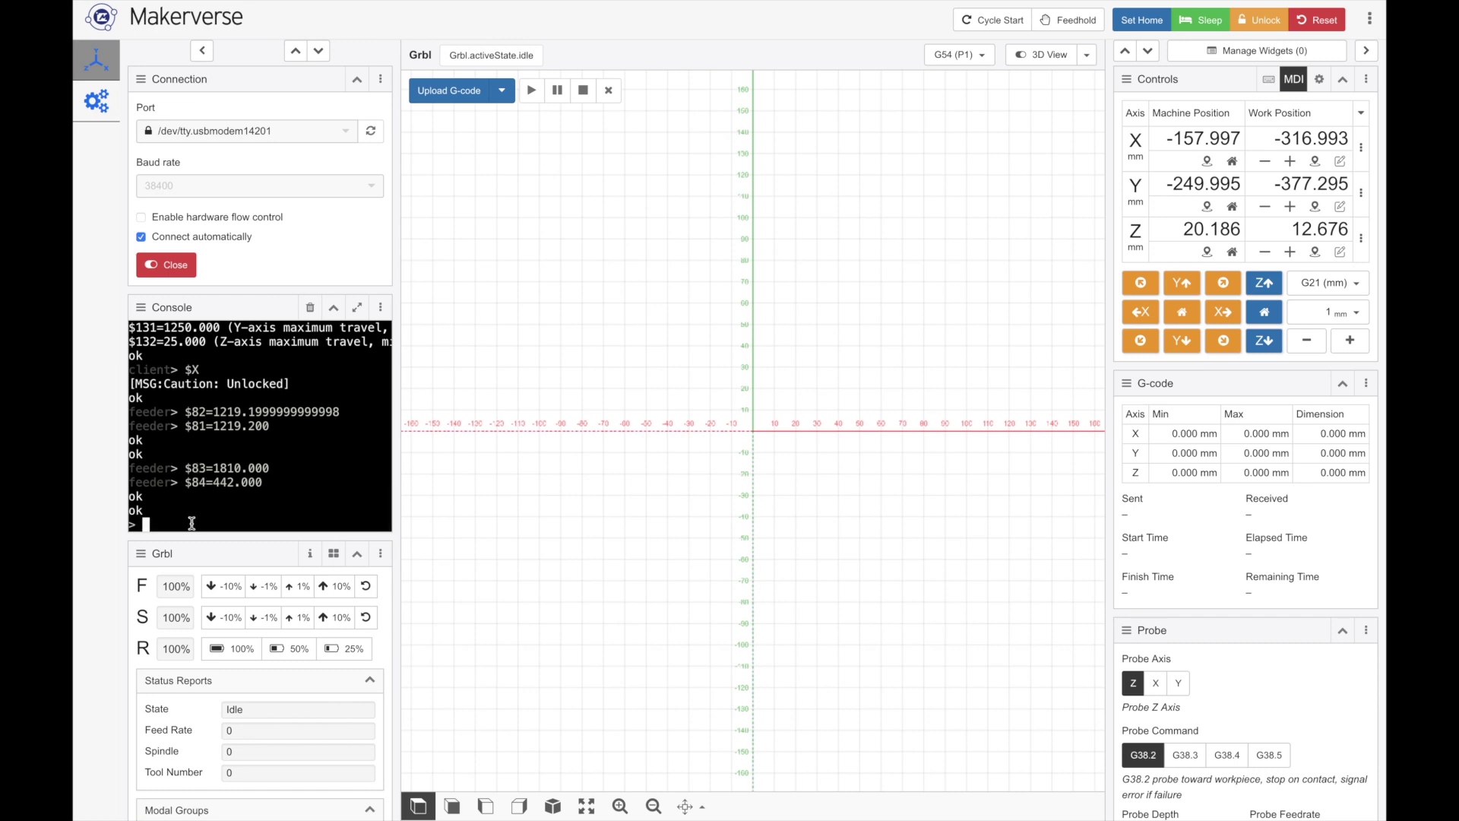
pyautogui.write('$102=472.5')
pyautogui.press('Return')
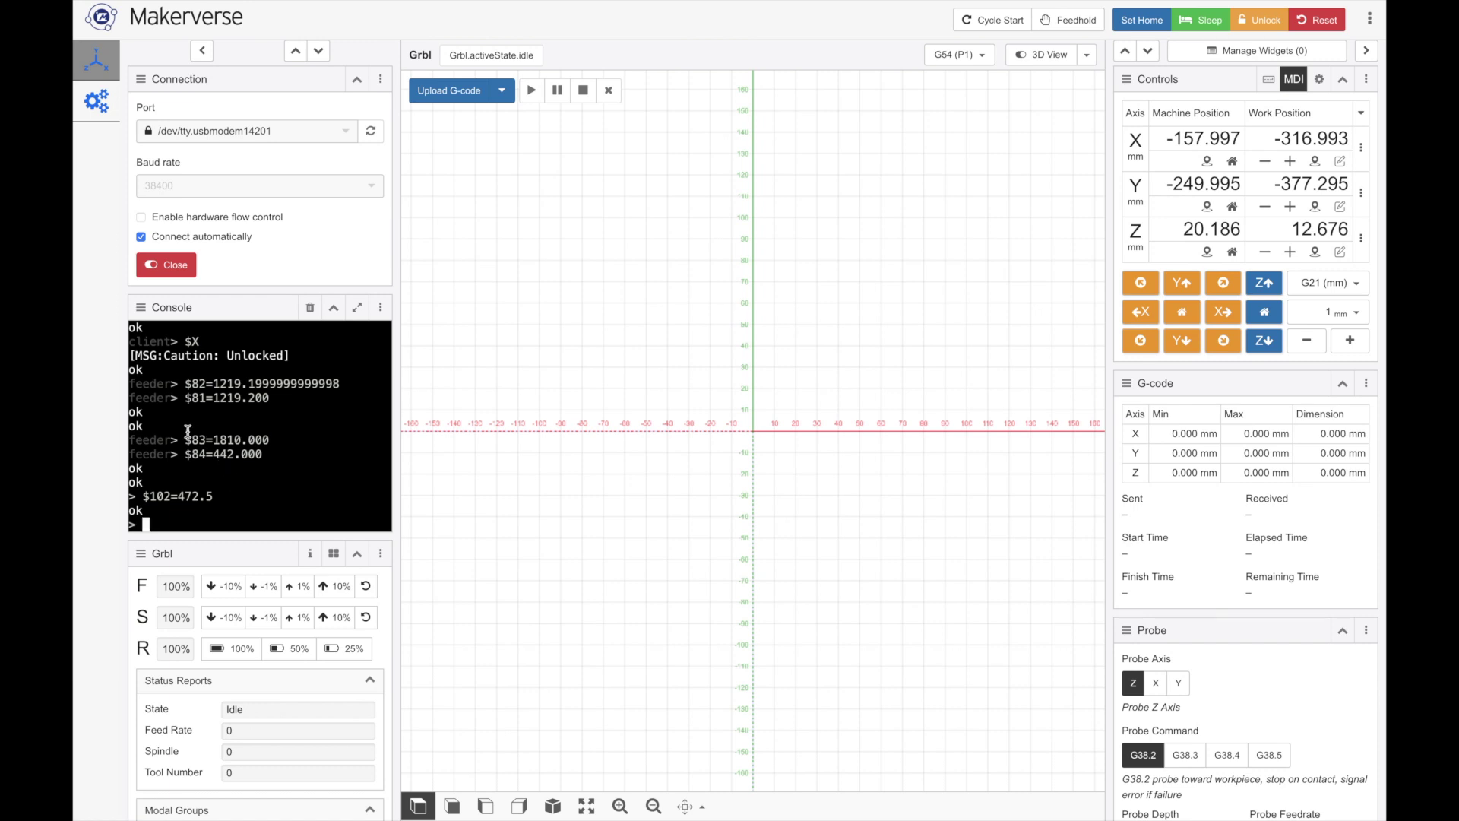
# Scroll up the console to review the step direction invert setting
pyautogui.scroll(10, 188, 431)
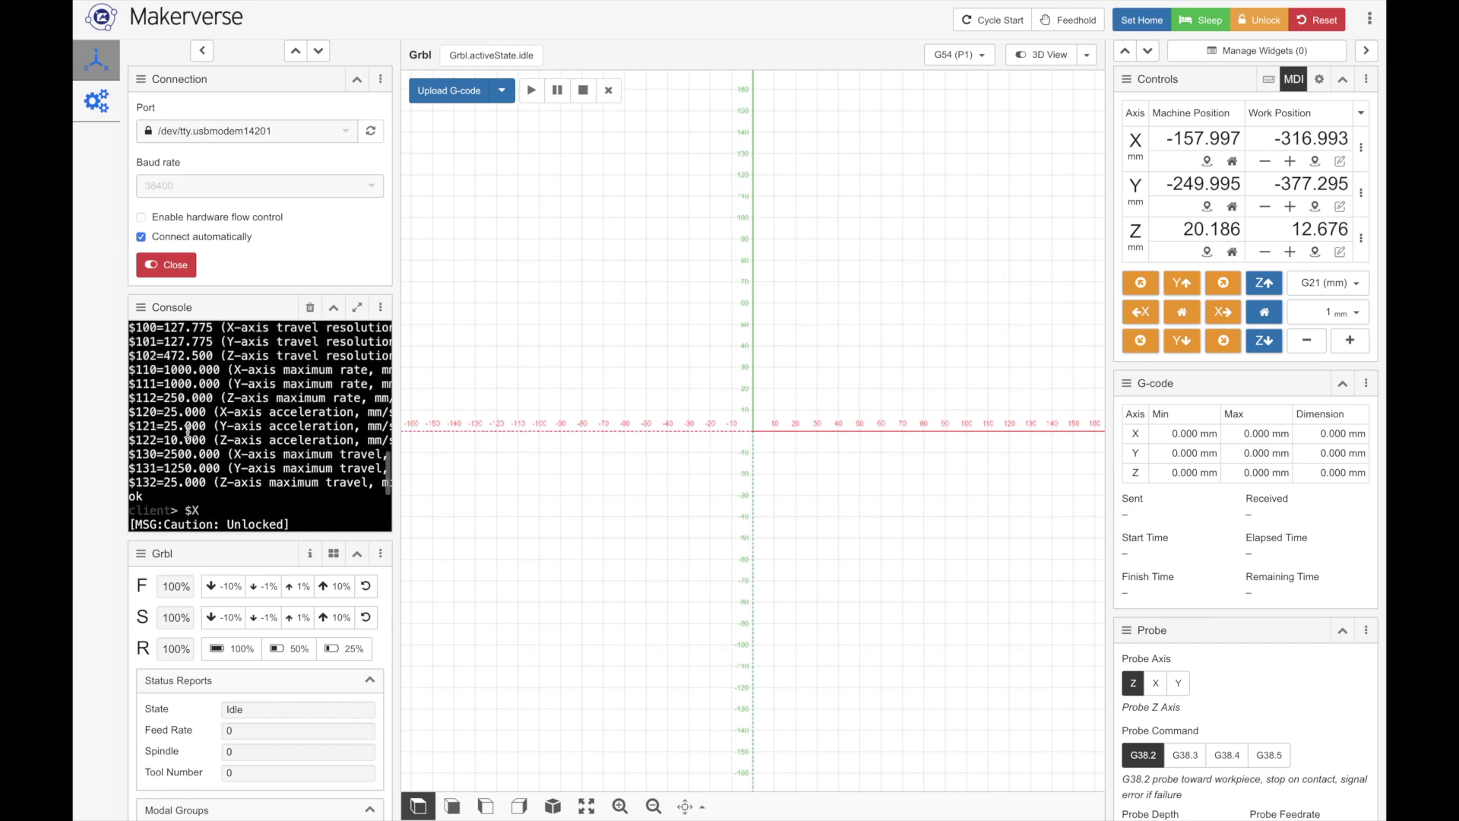
pyautogui.scroll(5, 188, 431)
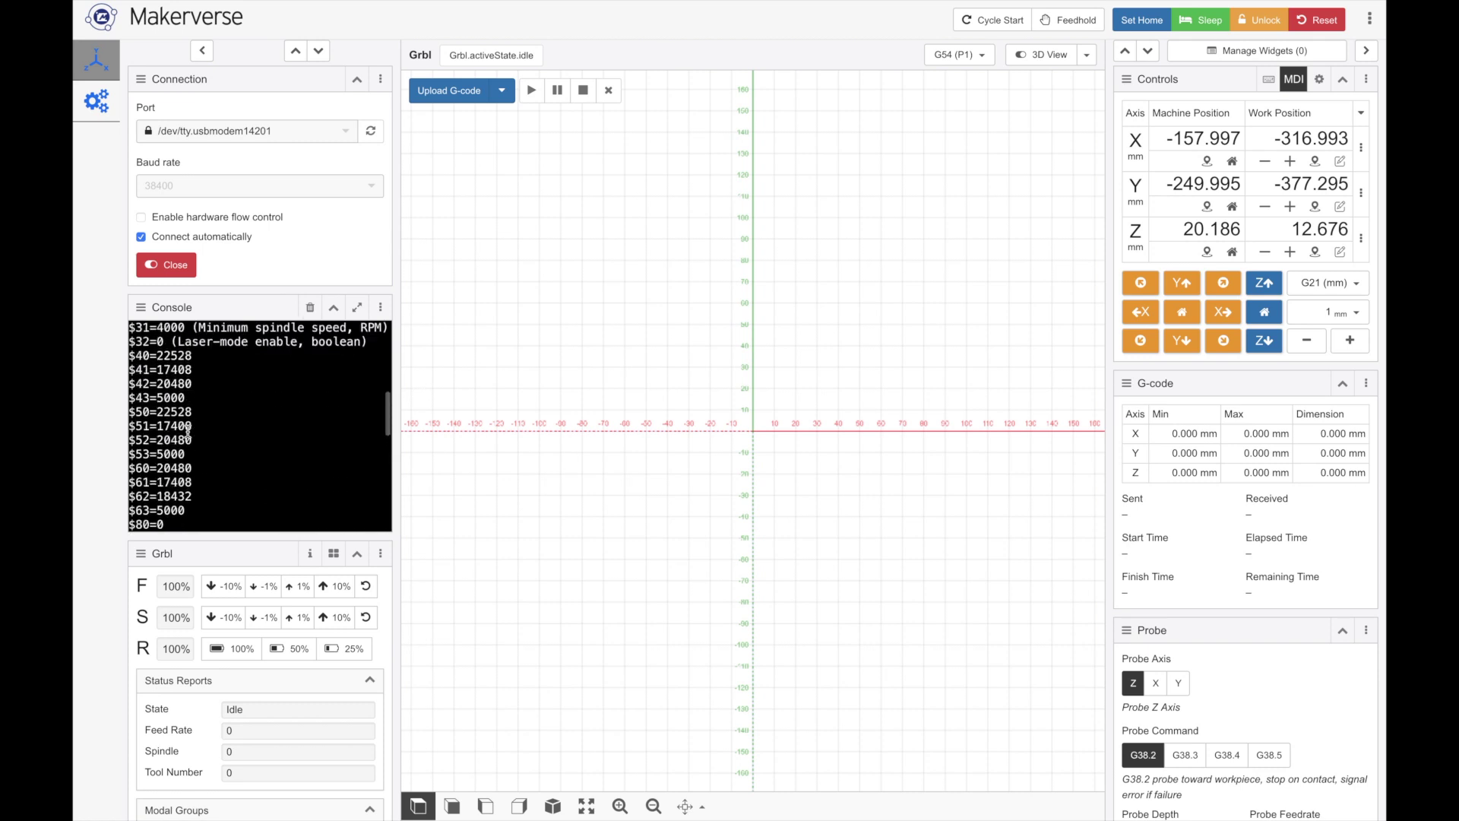
pyautogui.scroll(5, 187, 431)
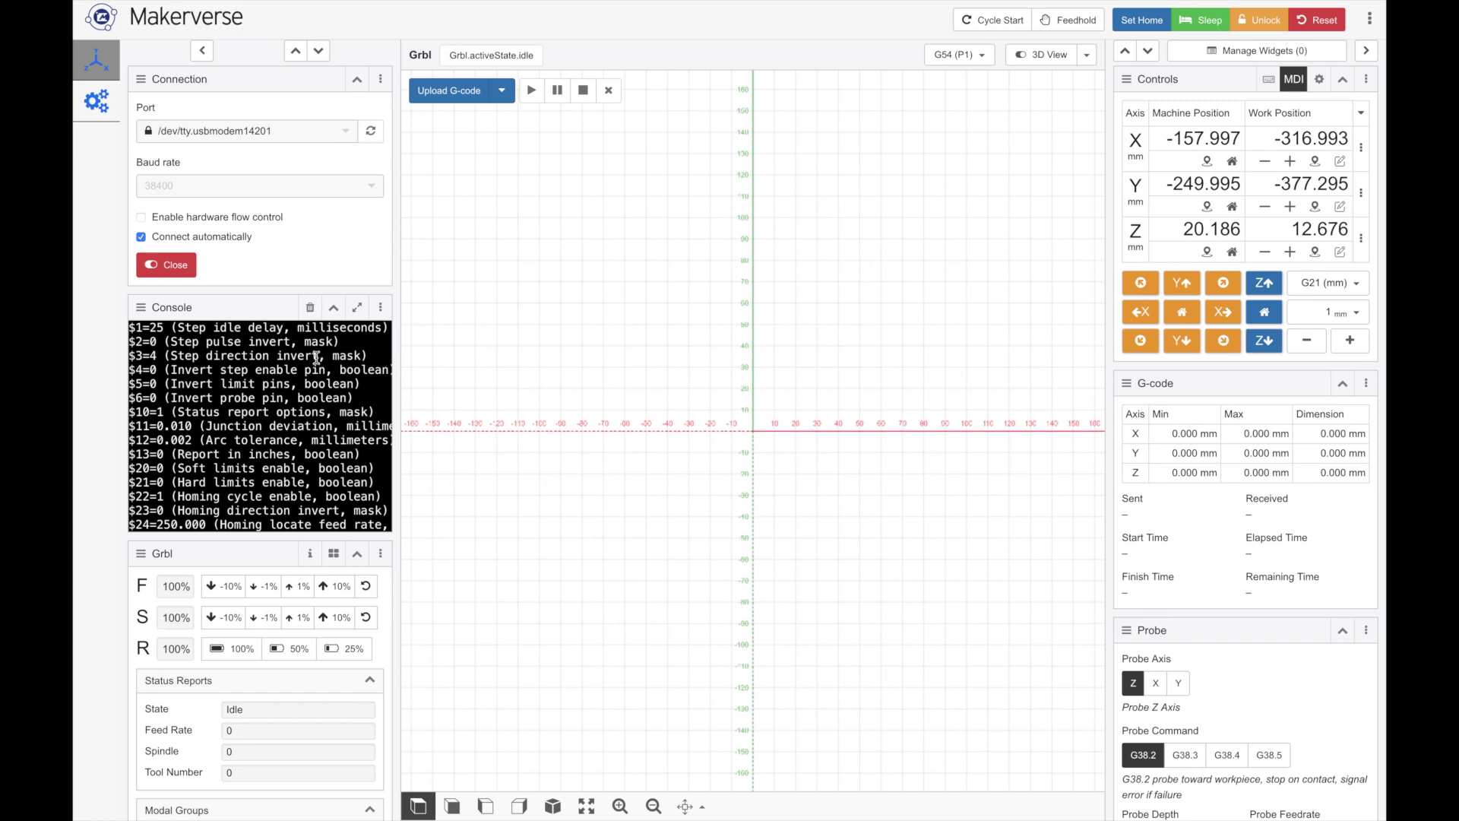
pyautogui.moveTo(318, 356); pyautogui.dragTo(124, 354)
pyautogui.click(195, 361)
# Scroll down and check the $85 and $86 lines, confirming $85 is 1.021
pyautogui.scroll(-6, 227, 408)
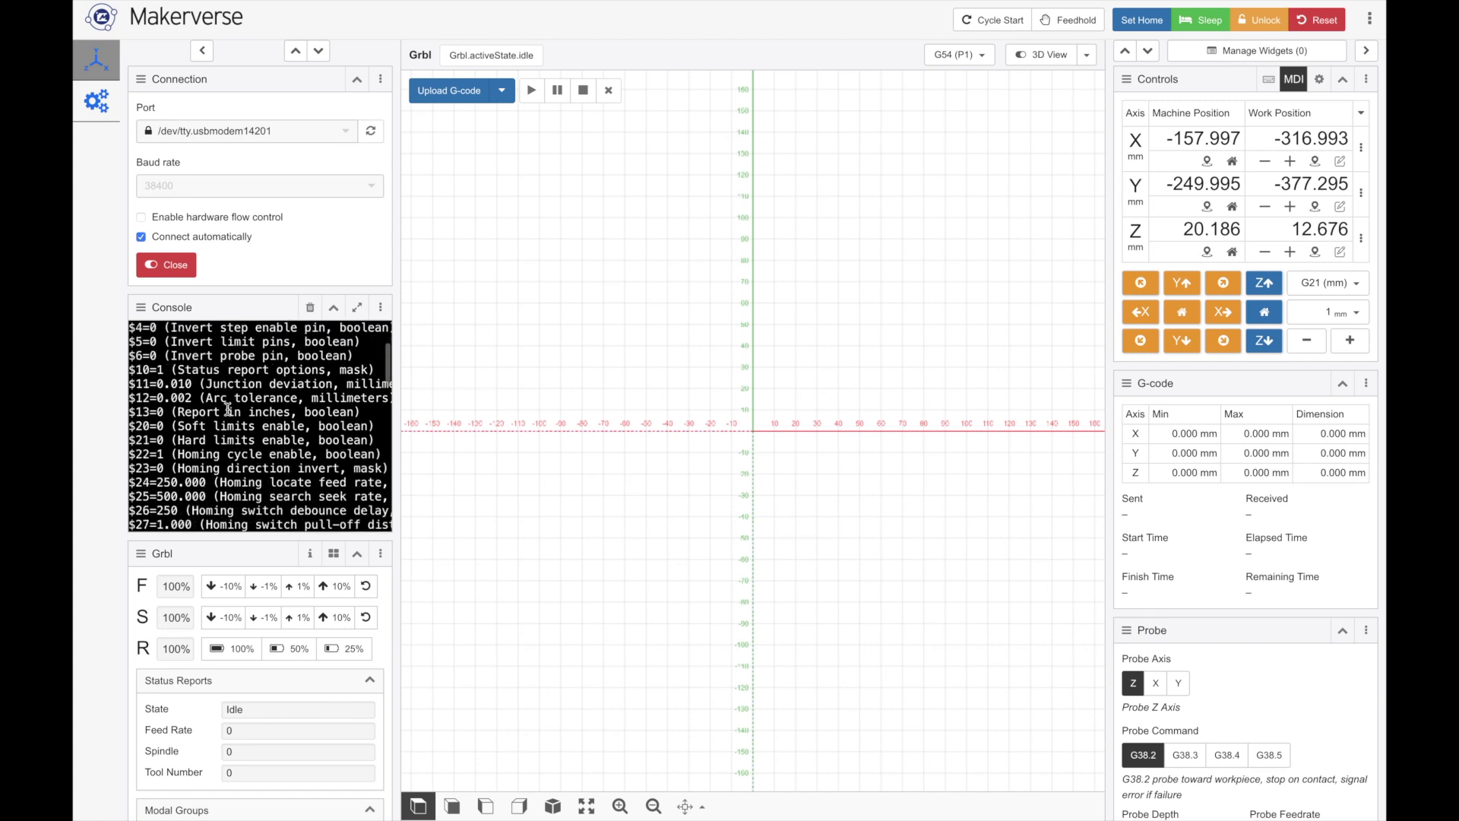
pyautogui.scroll(-4, 227, 409)
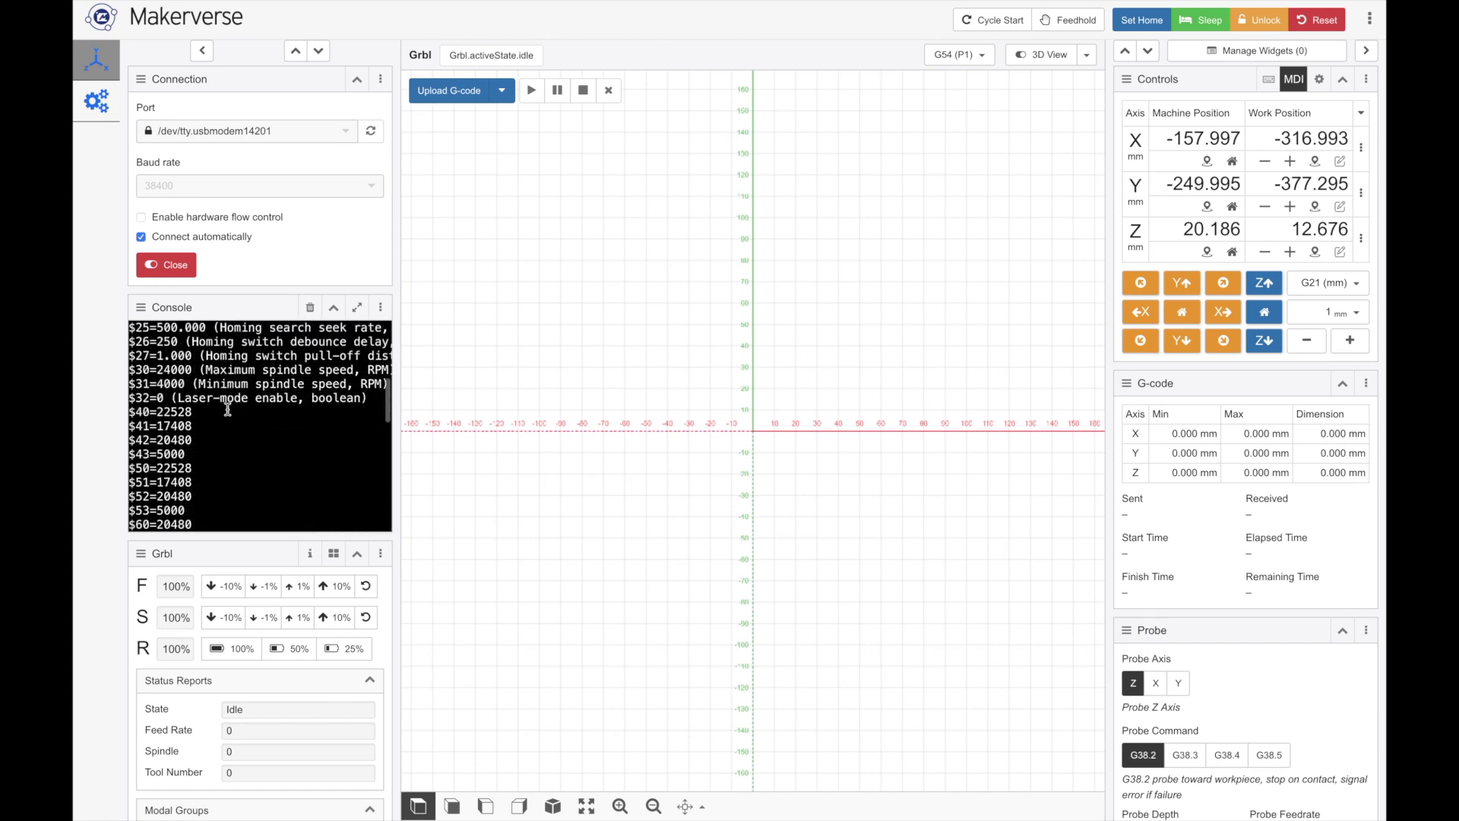
pyautogui.scroll(-1, 227, 409)
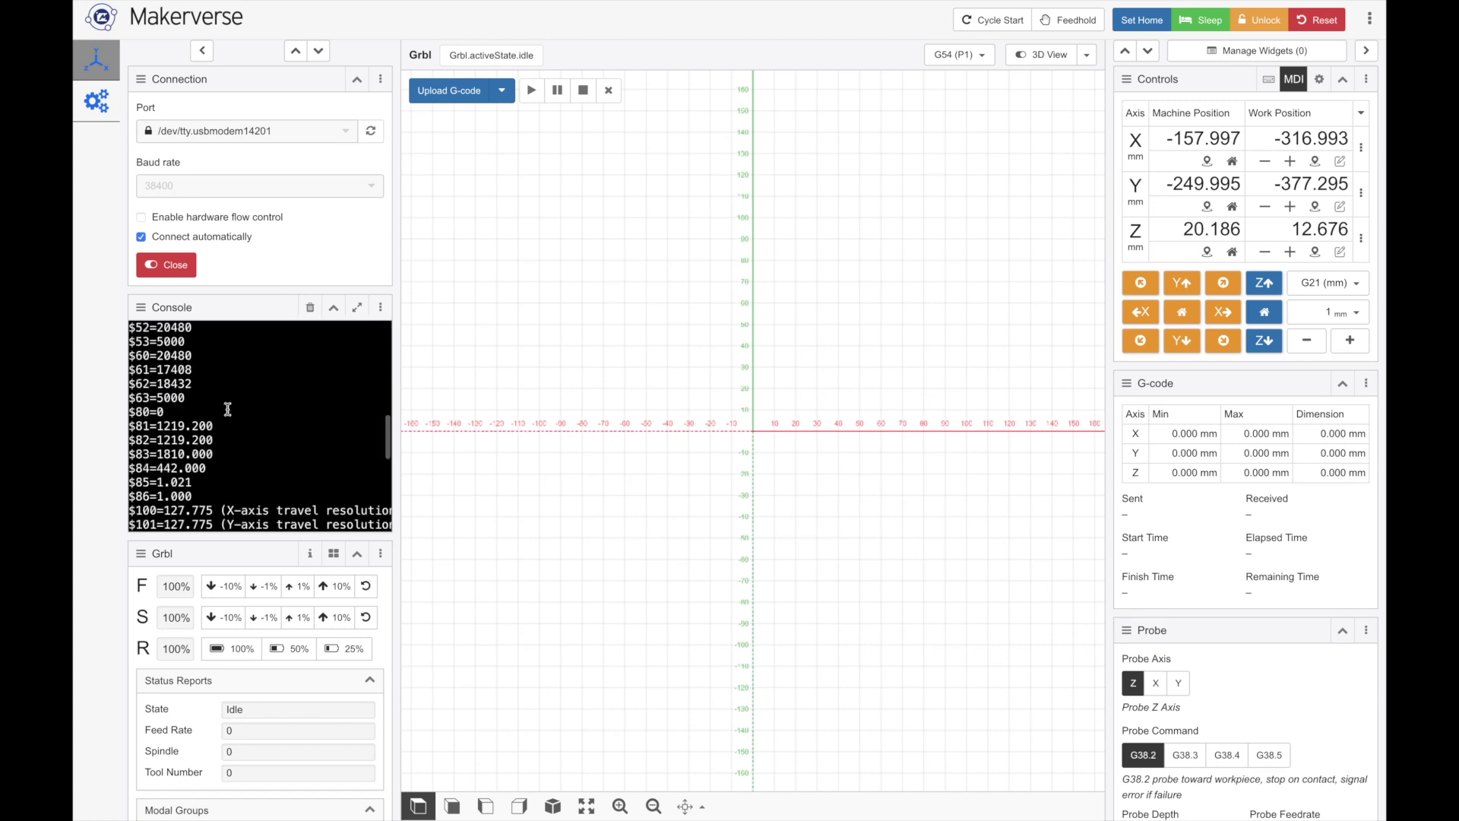
pyautogui.moveTo(196, 497); pyautogui.dragTo(131, 493)
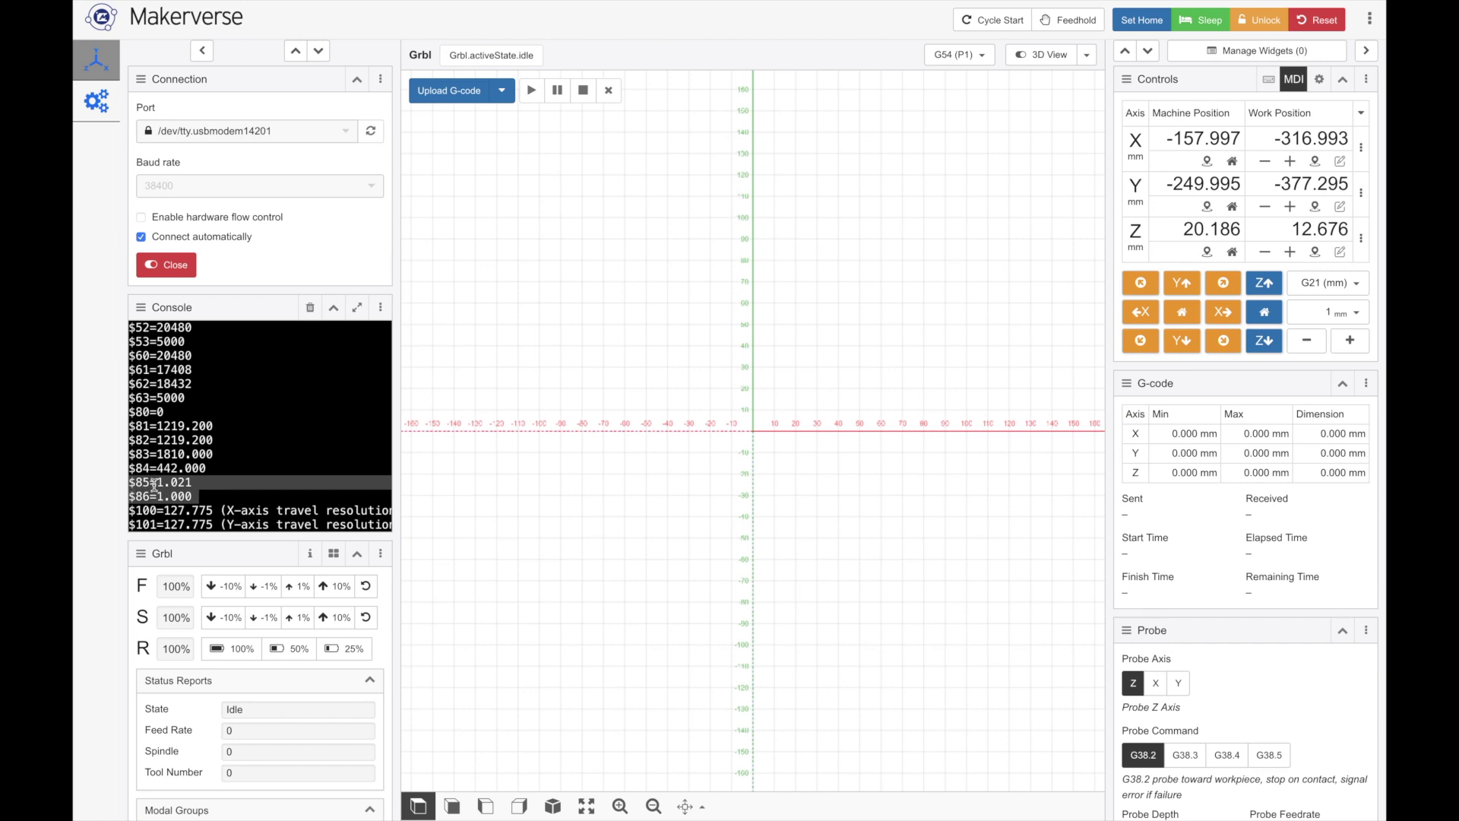
pyautogui.click(202, 494)
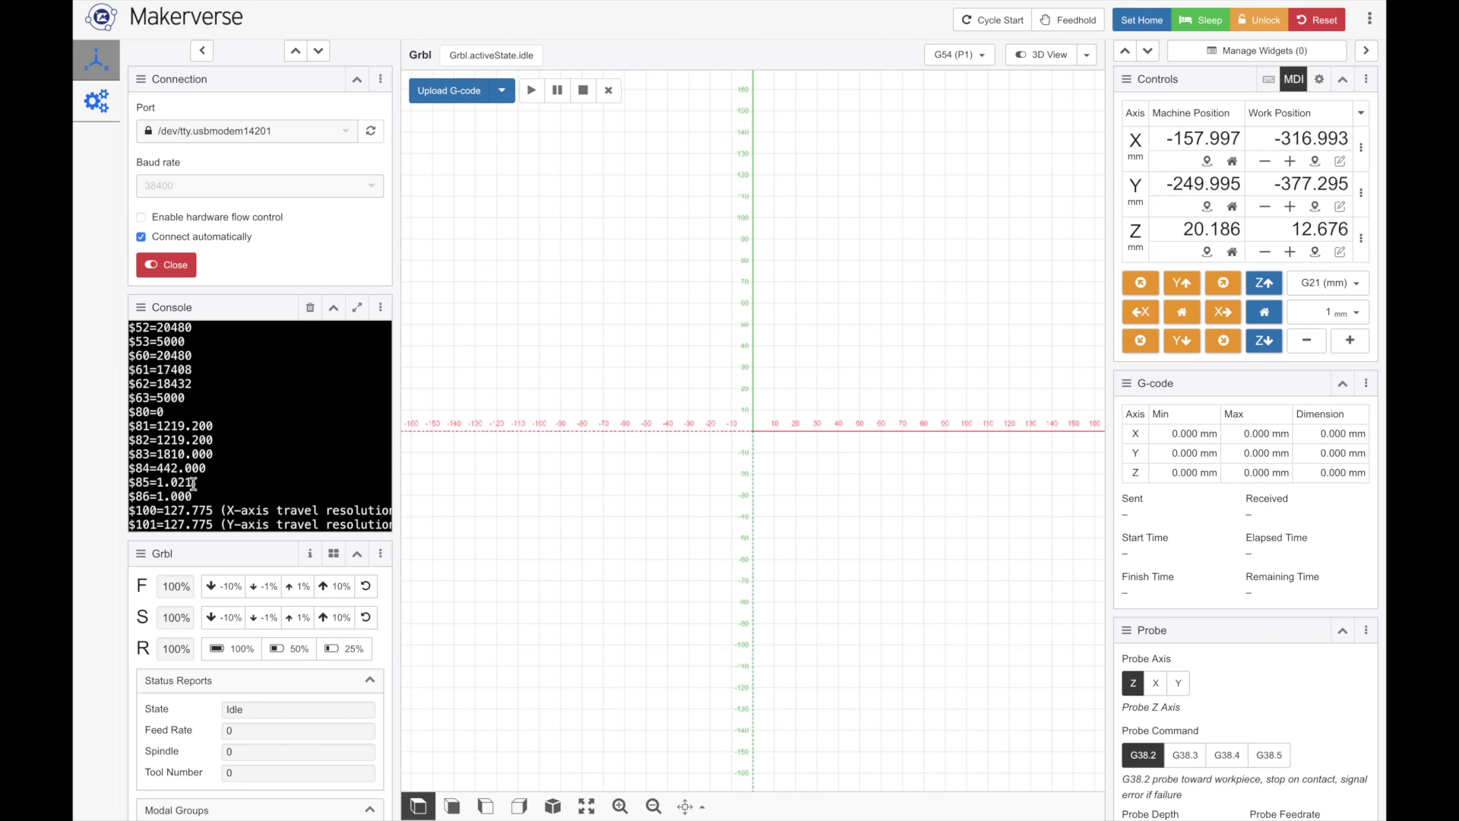
pyautogui.scroll(-4, 193, 484)
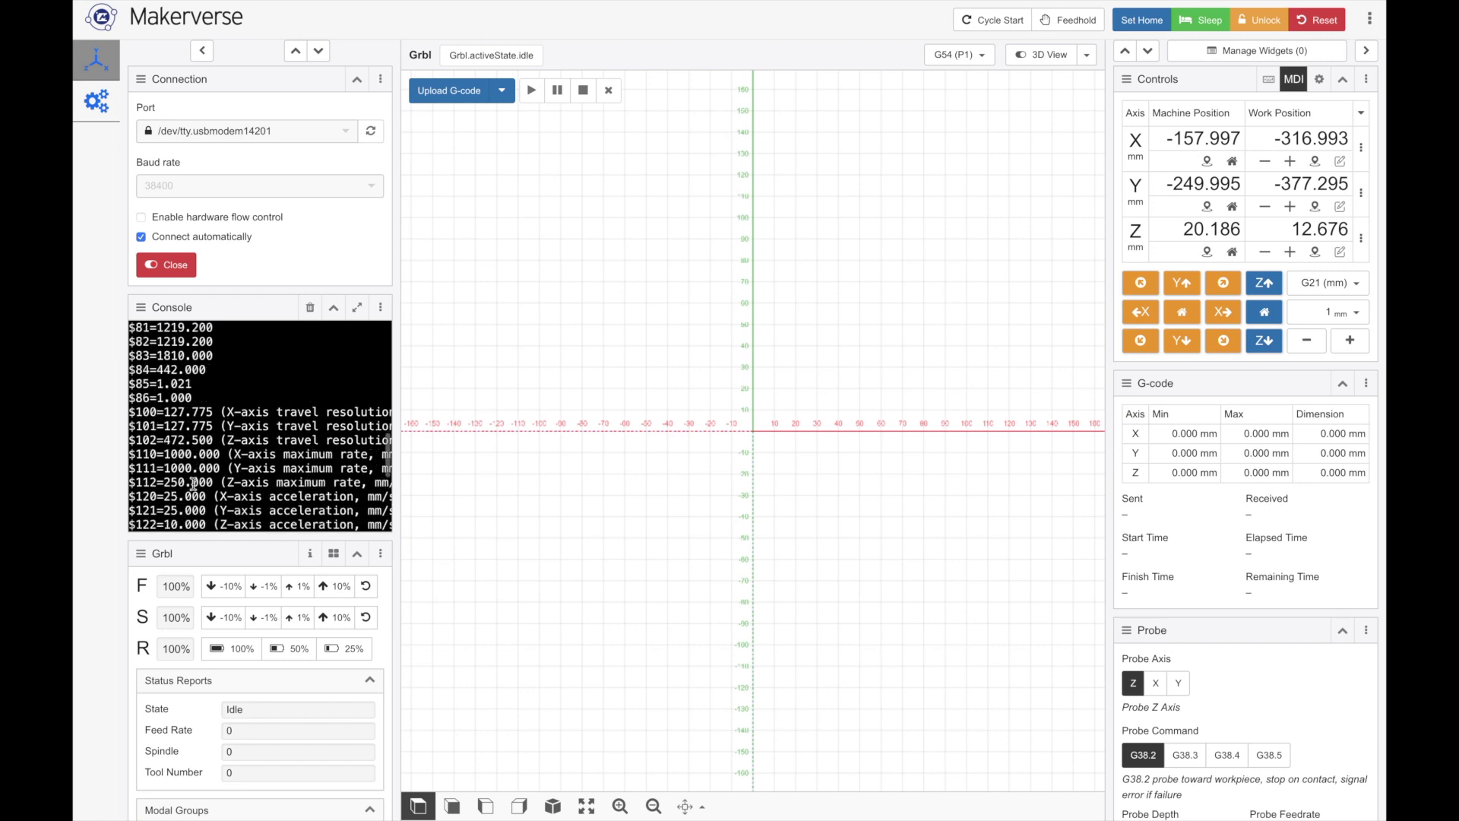
pyautogui.scroll(-5, 193, 484)
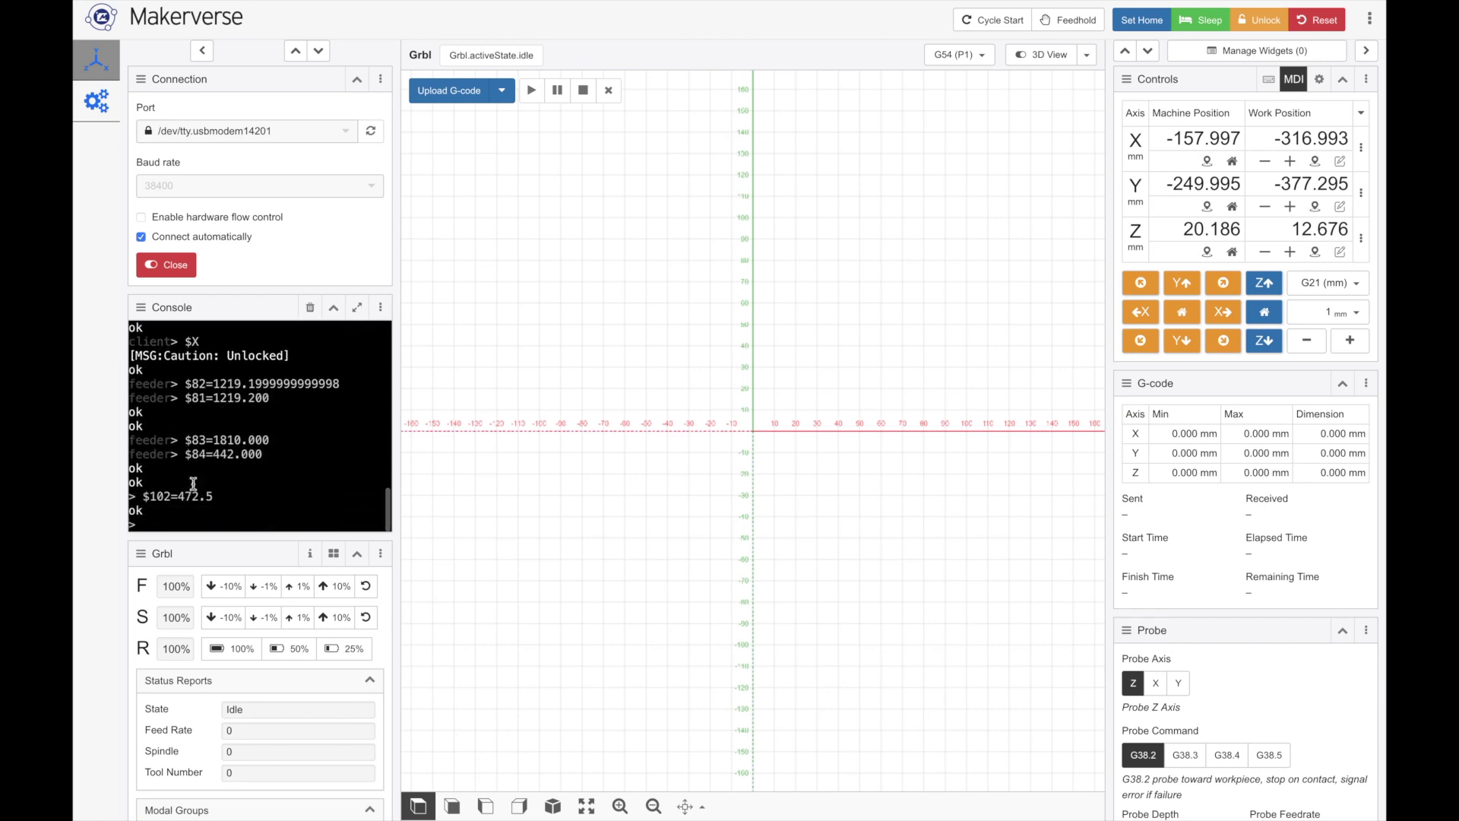
pyautogui.click(193, 483)
# Set the jog step size to 5 mm
pyautogui.click(1323, 289)
pyautogui.click(1339, 291)
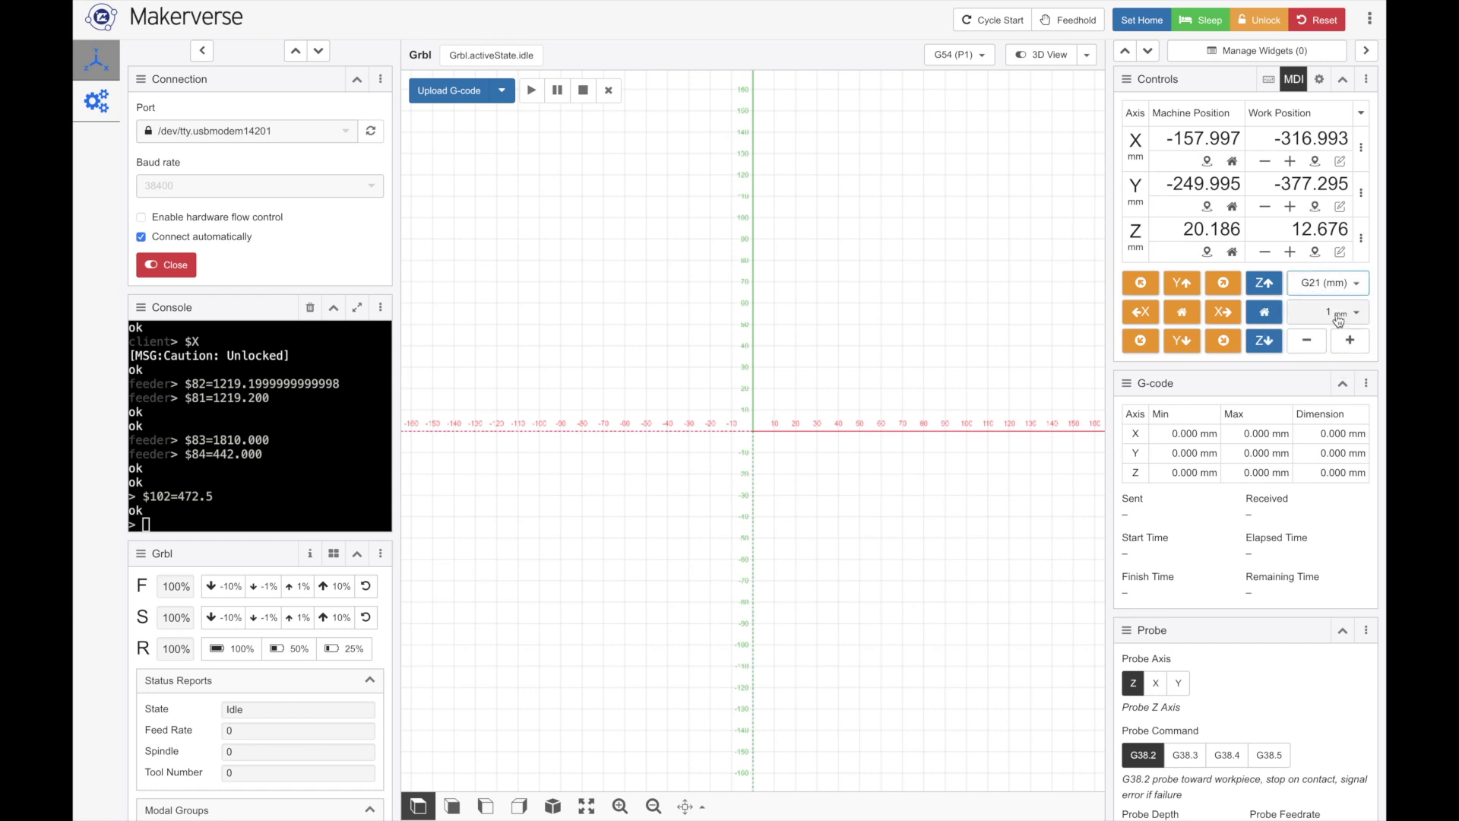
pyautogui.click(1337, 321)
pyautogui.scroll(-3, 1328, 407)
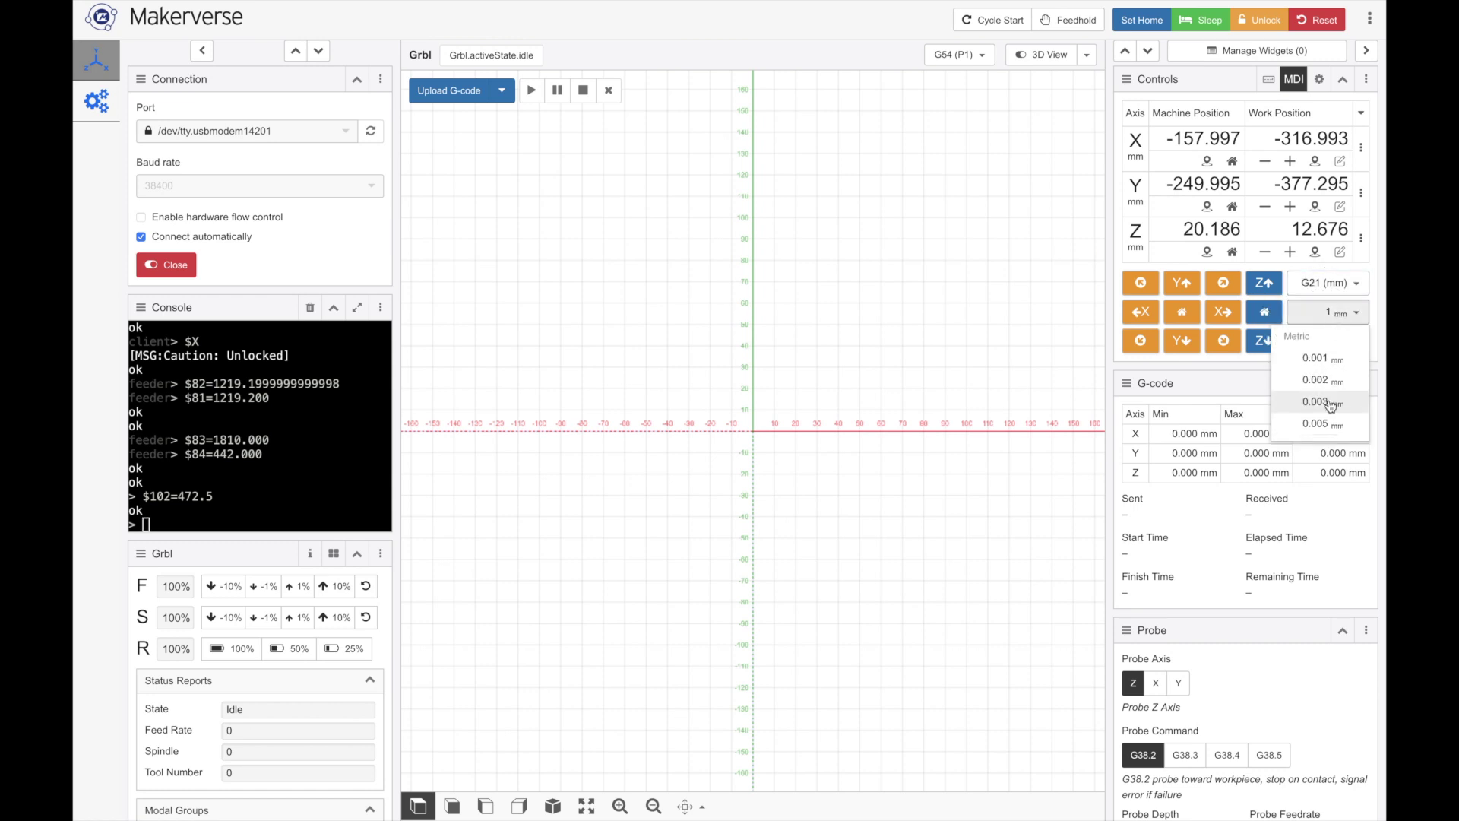
pyautogui.scroll(-5, 1328, 407)
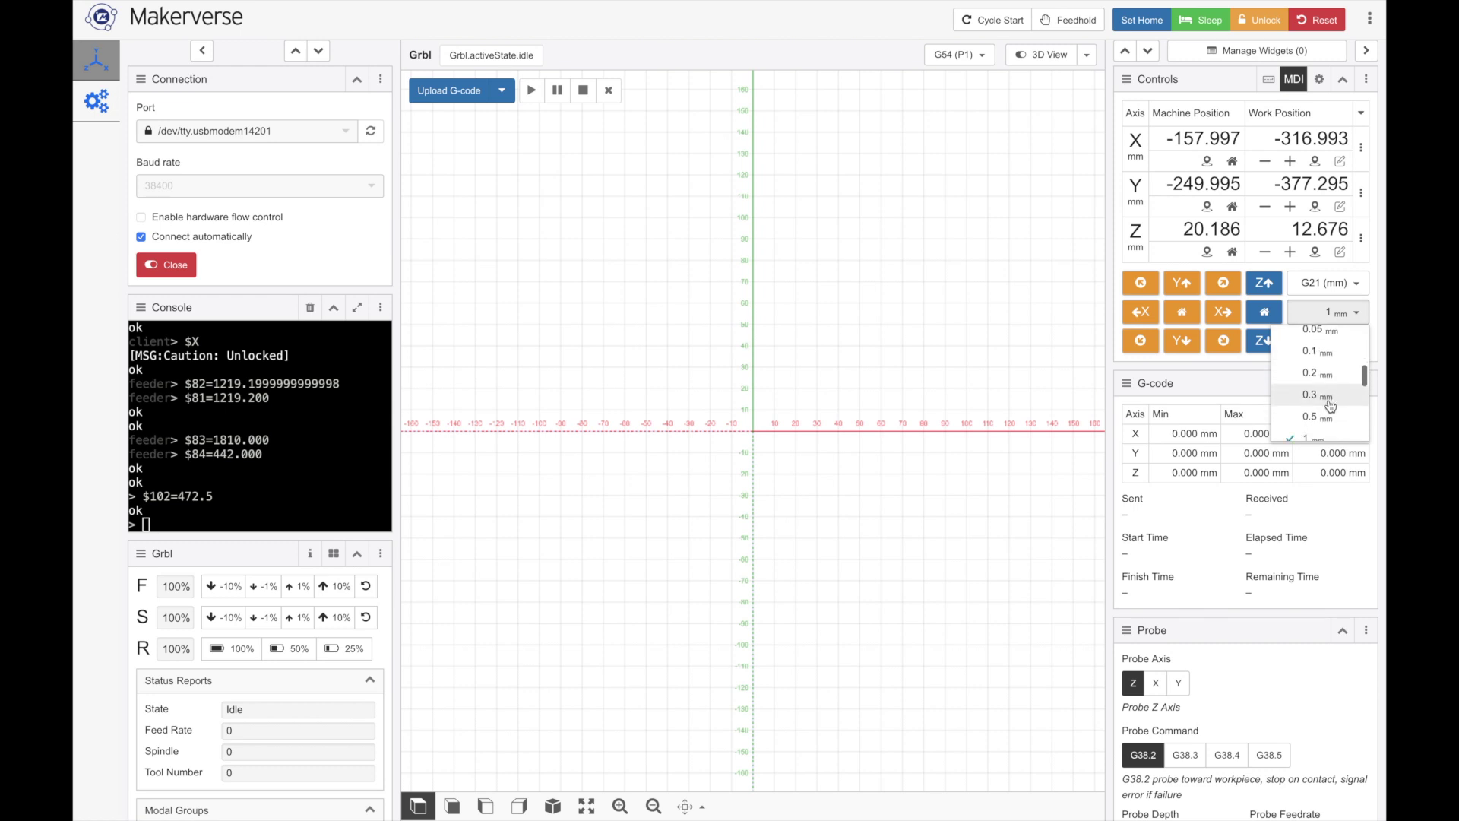
pyautogui.click(1330, 365)
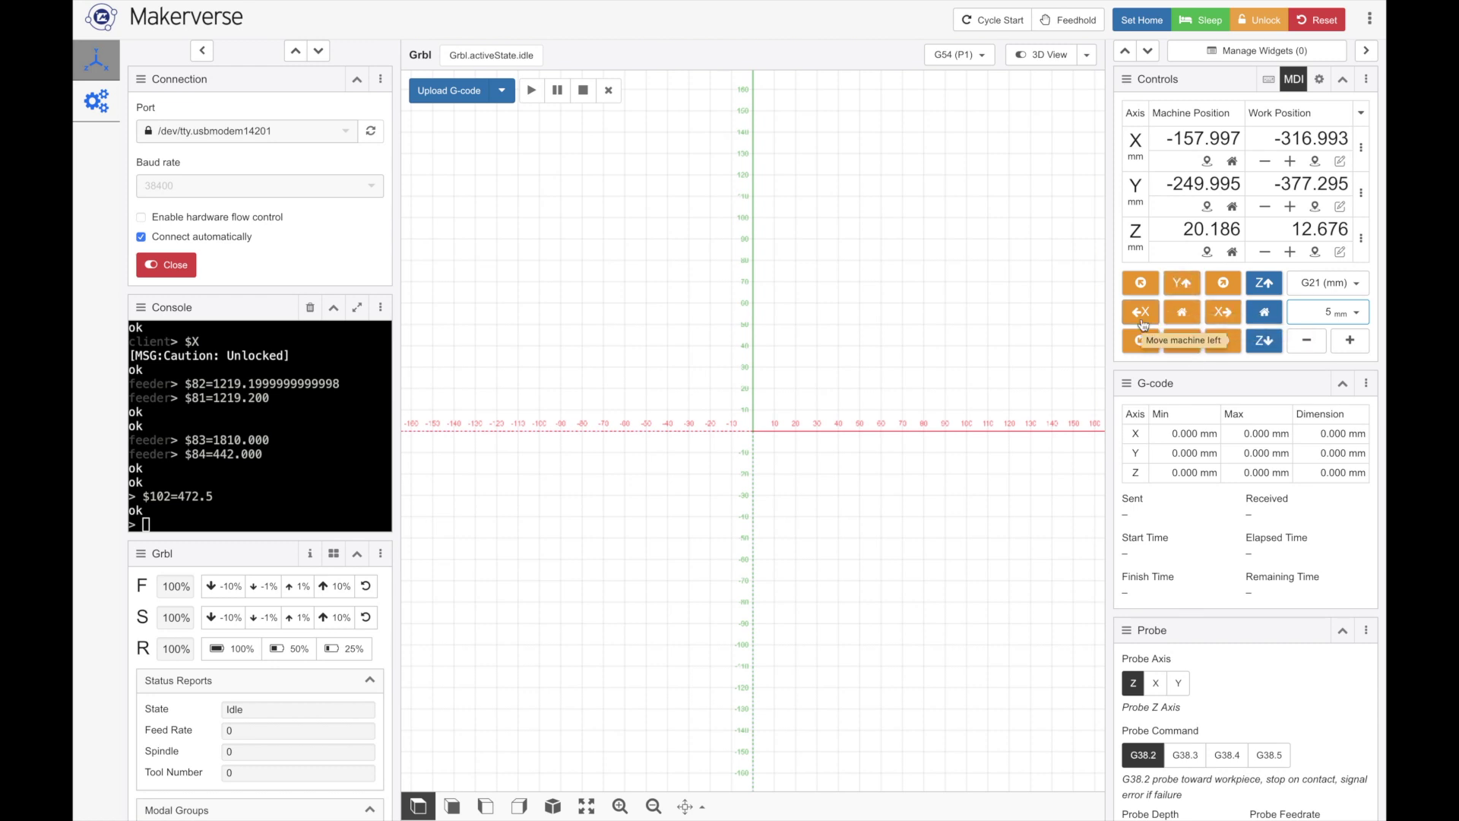
# Change the jog step to 0.2 mm and jog X left three times
pyautogui.click(1336, 312)
pyautogui.scroll(3, 1337, 349)
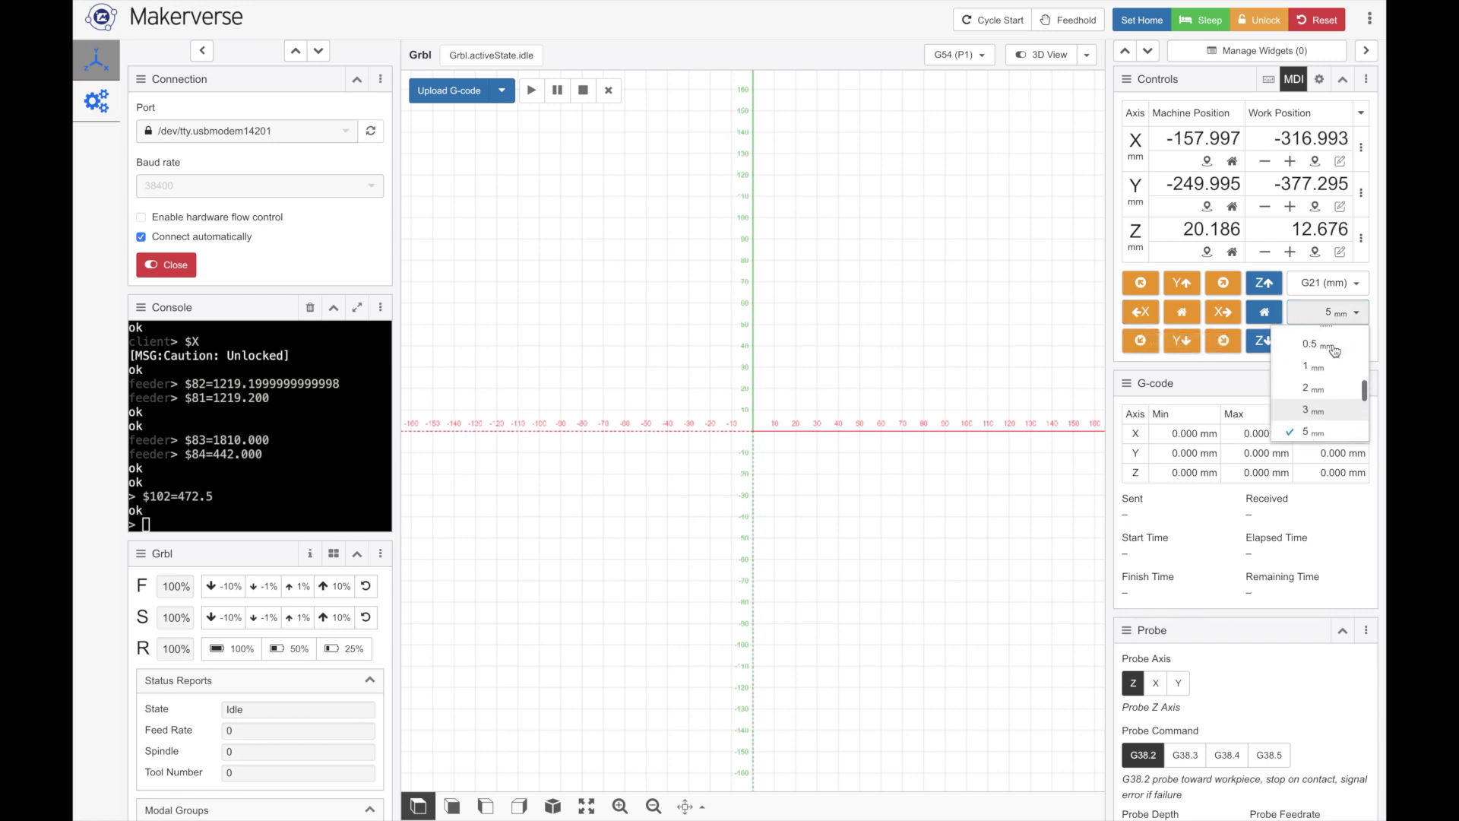
pyautogui.scroll(1, 1326, 367)
pyautogui.click(1320, 356)
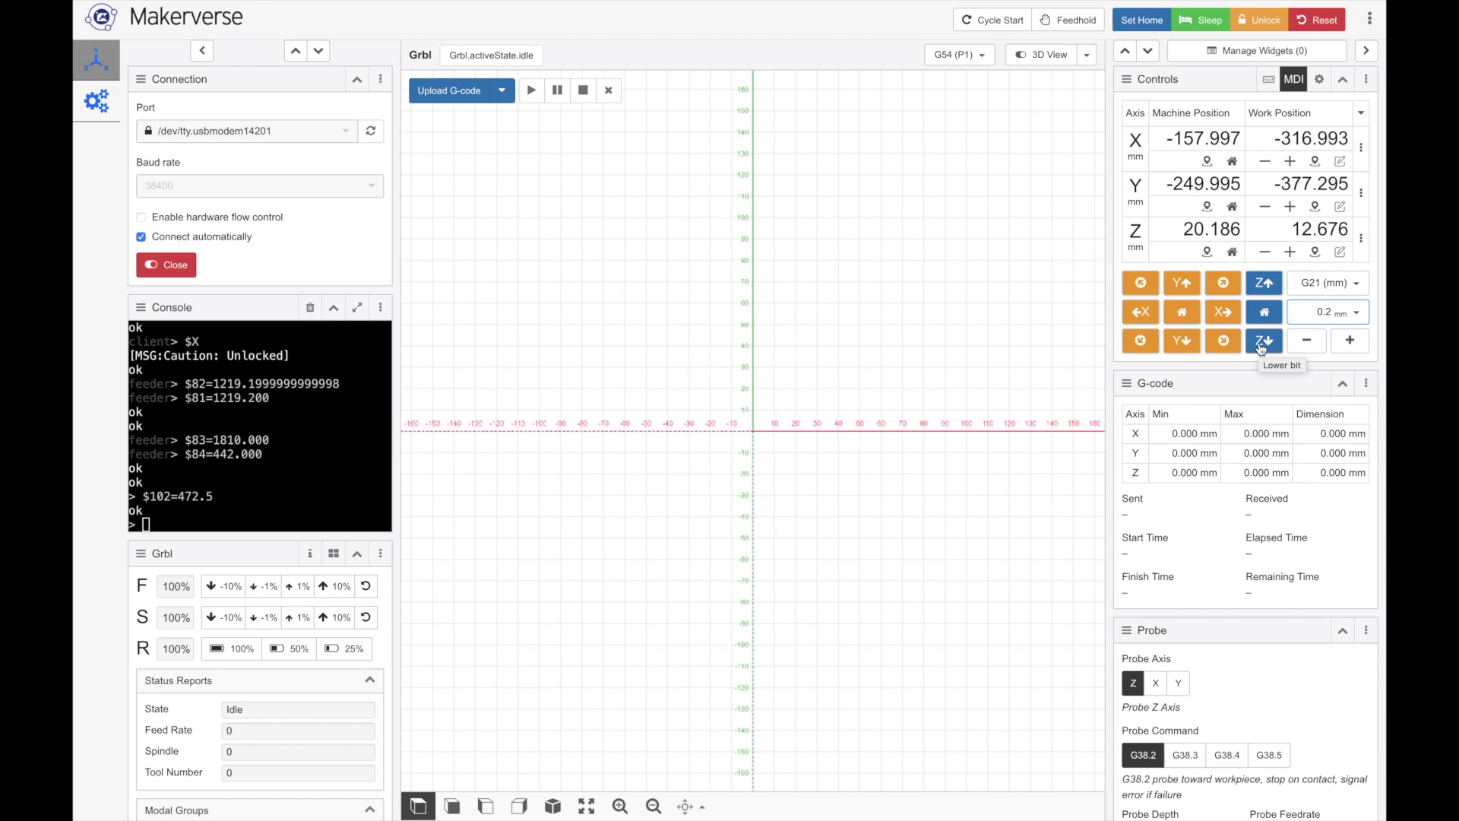
pyautogui.click(1145, 315)
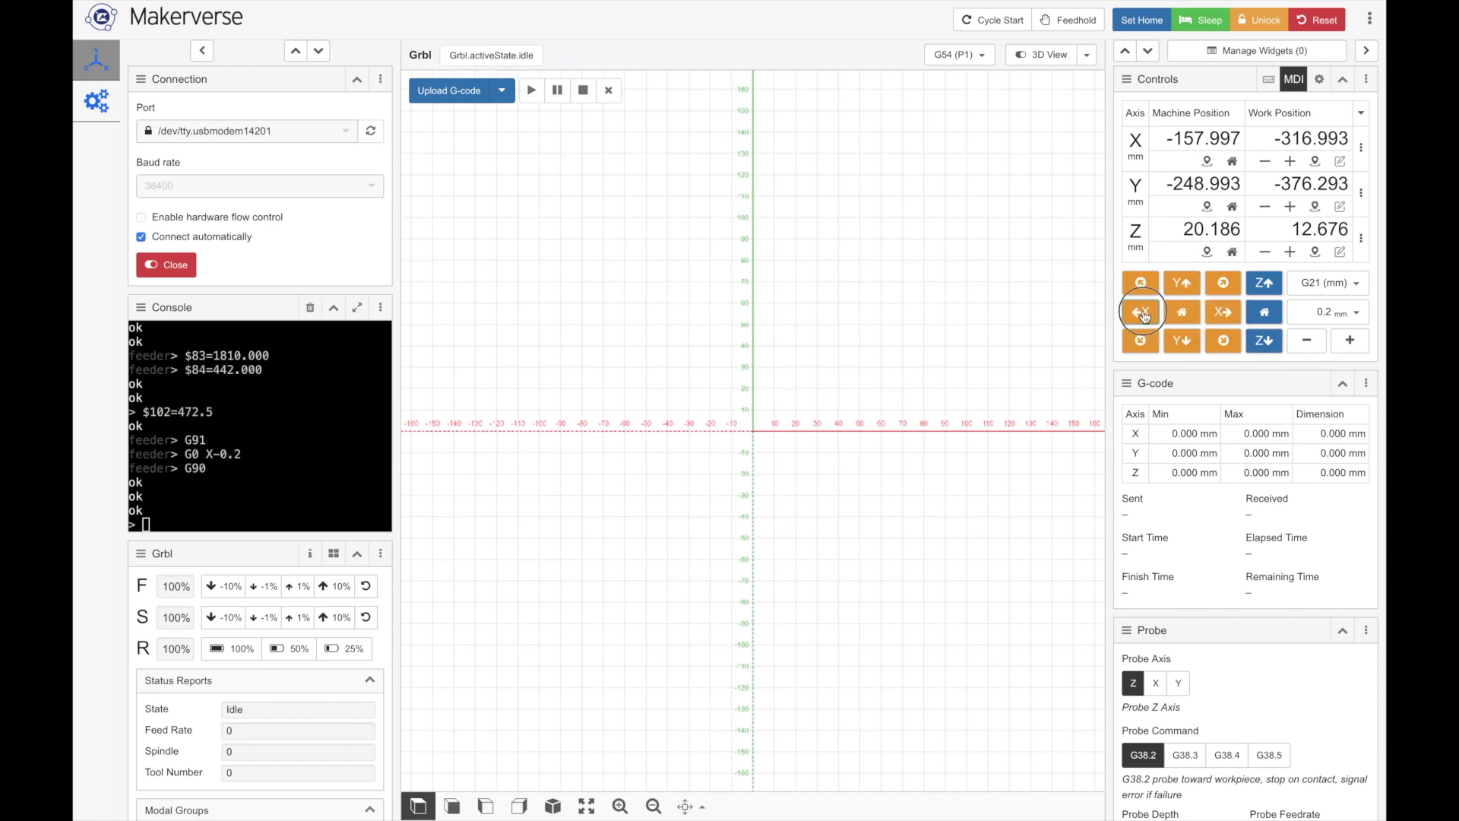
pyautogui.click(1145, 315)
pyautogui.click(1144, 315)
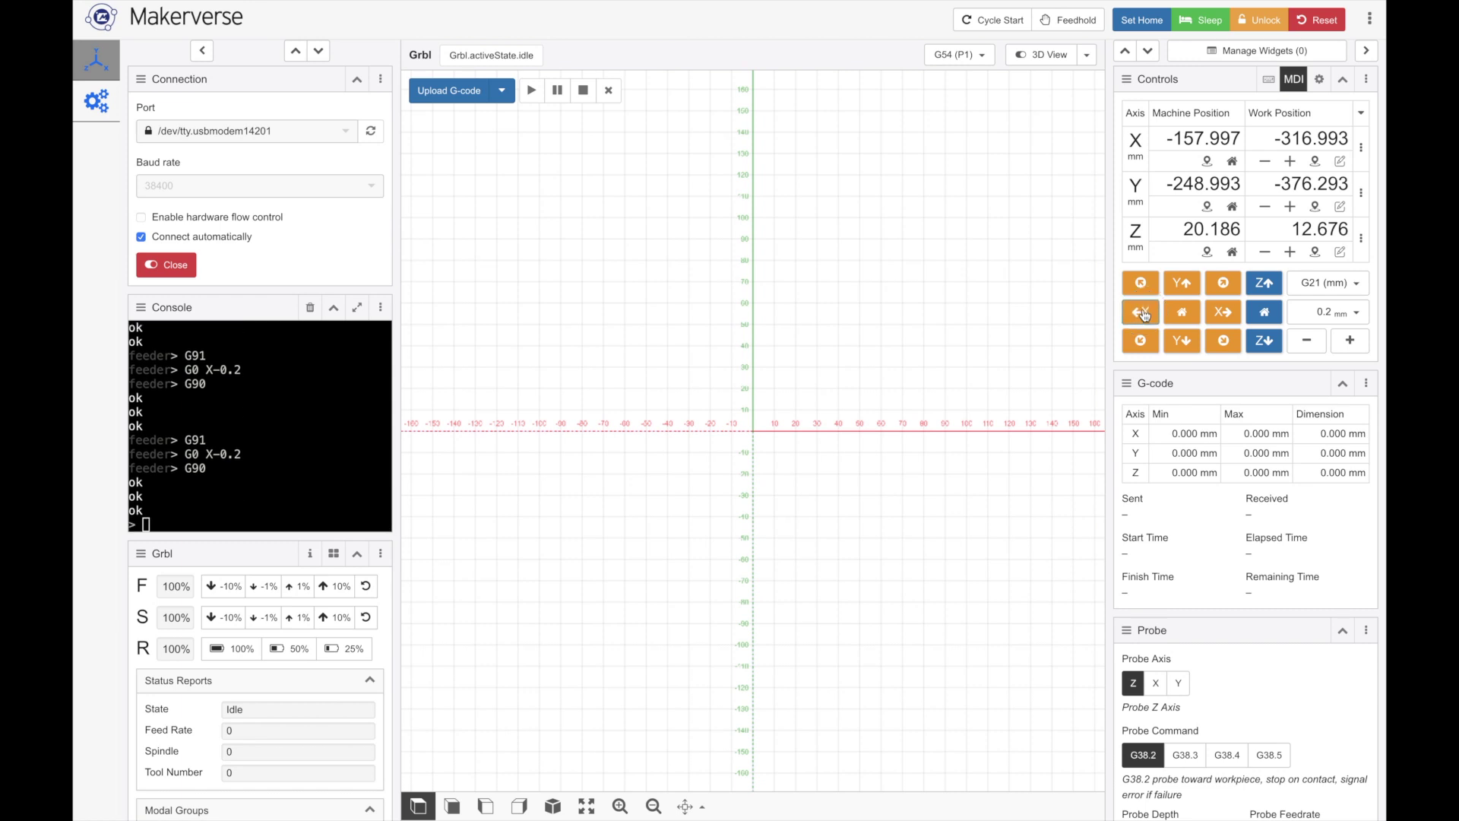
pyautogui.click(1150, 25)
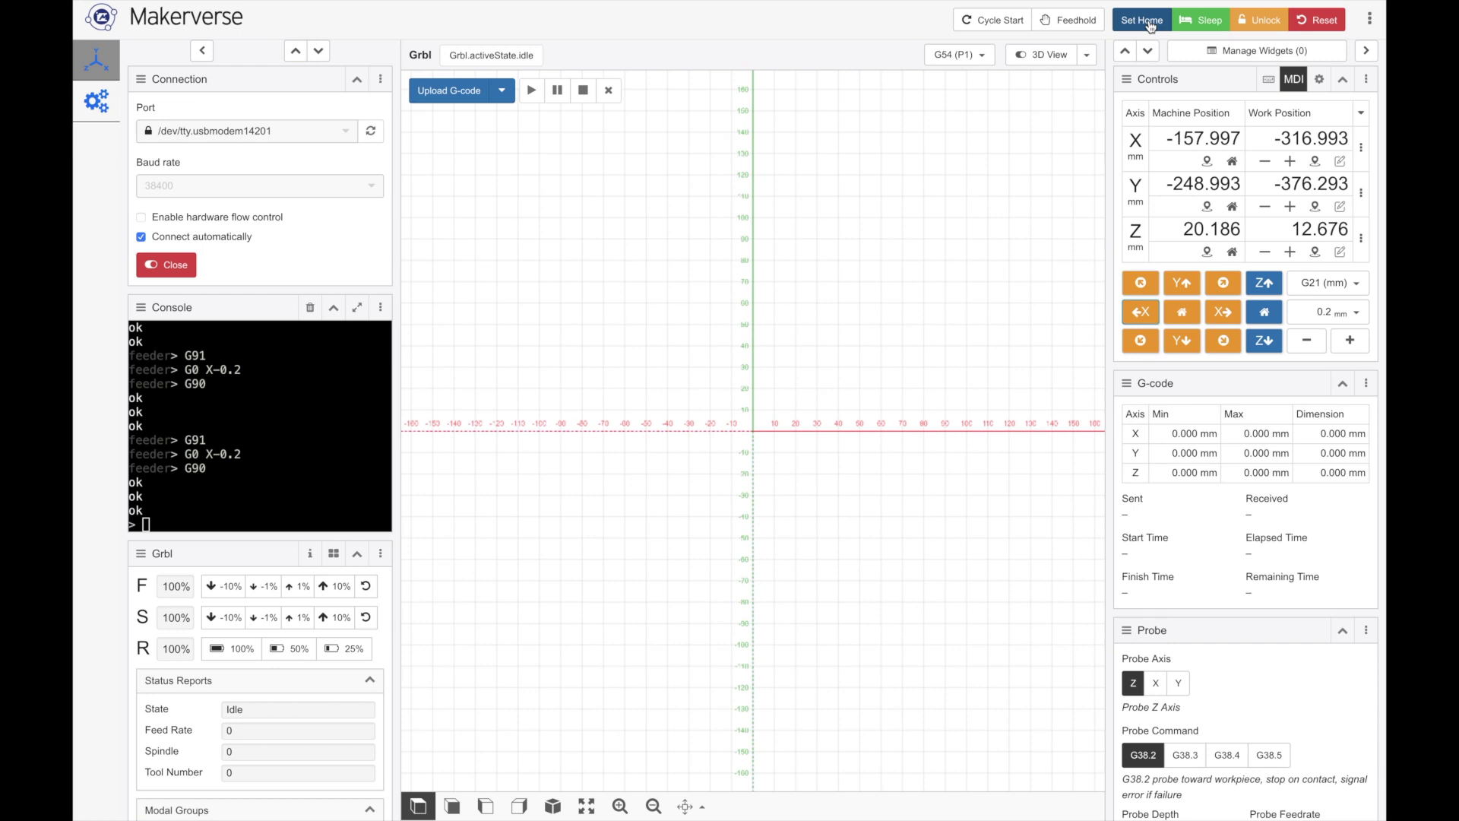
# Set machine home at the current position
pyautogui.click(1151, 25)
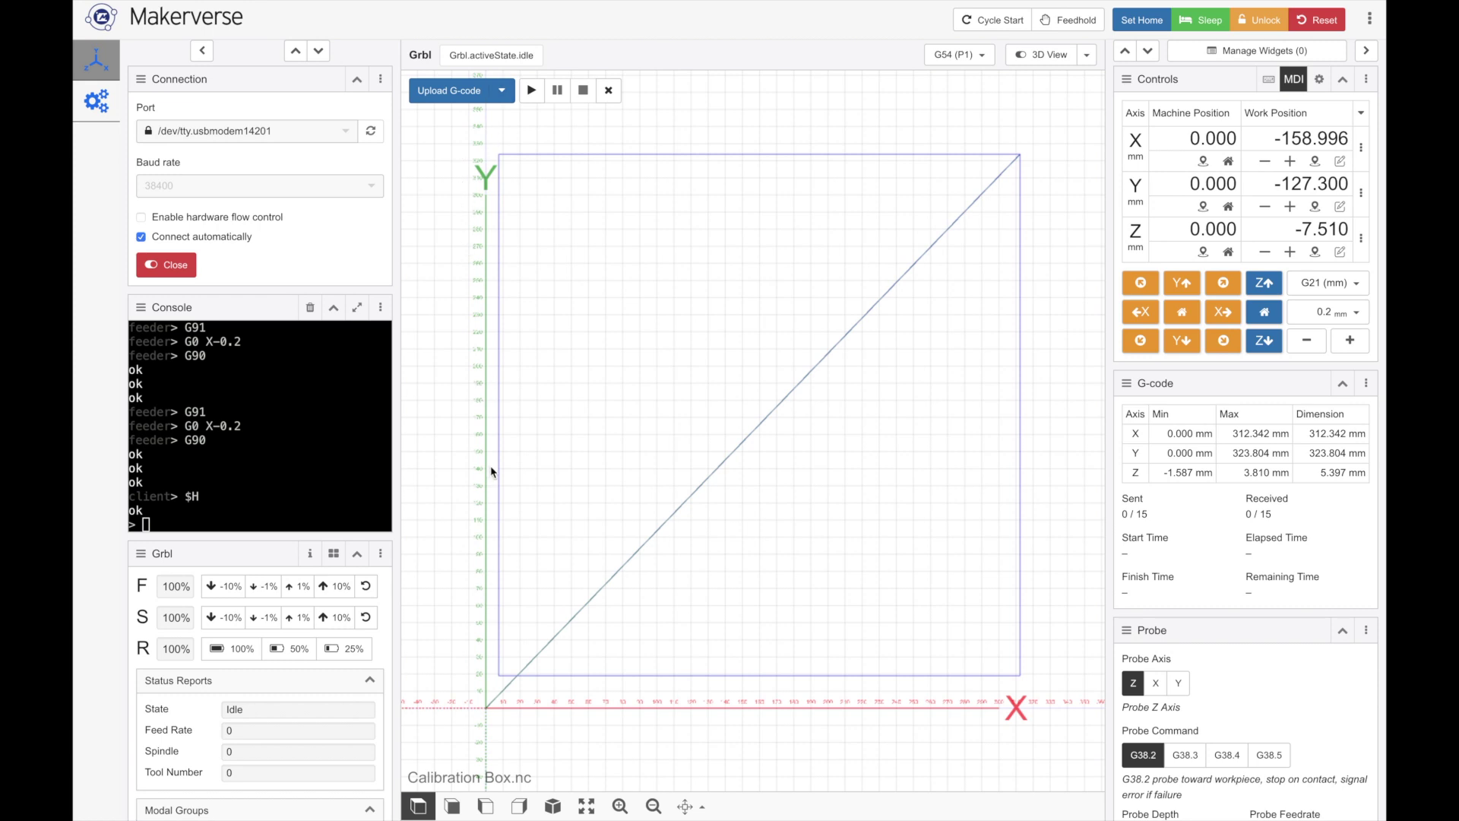
# Run the Calibration Box.nc job until it finishes
pyautogui.scroll(-8, 925, 504)
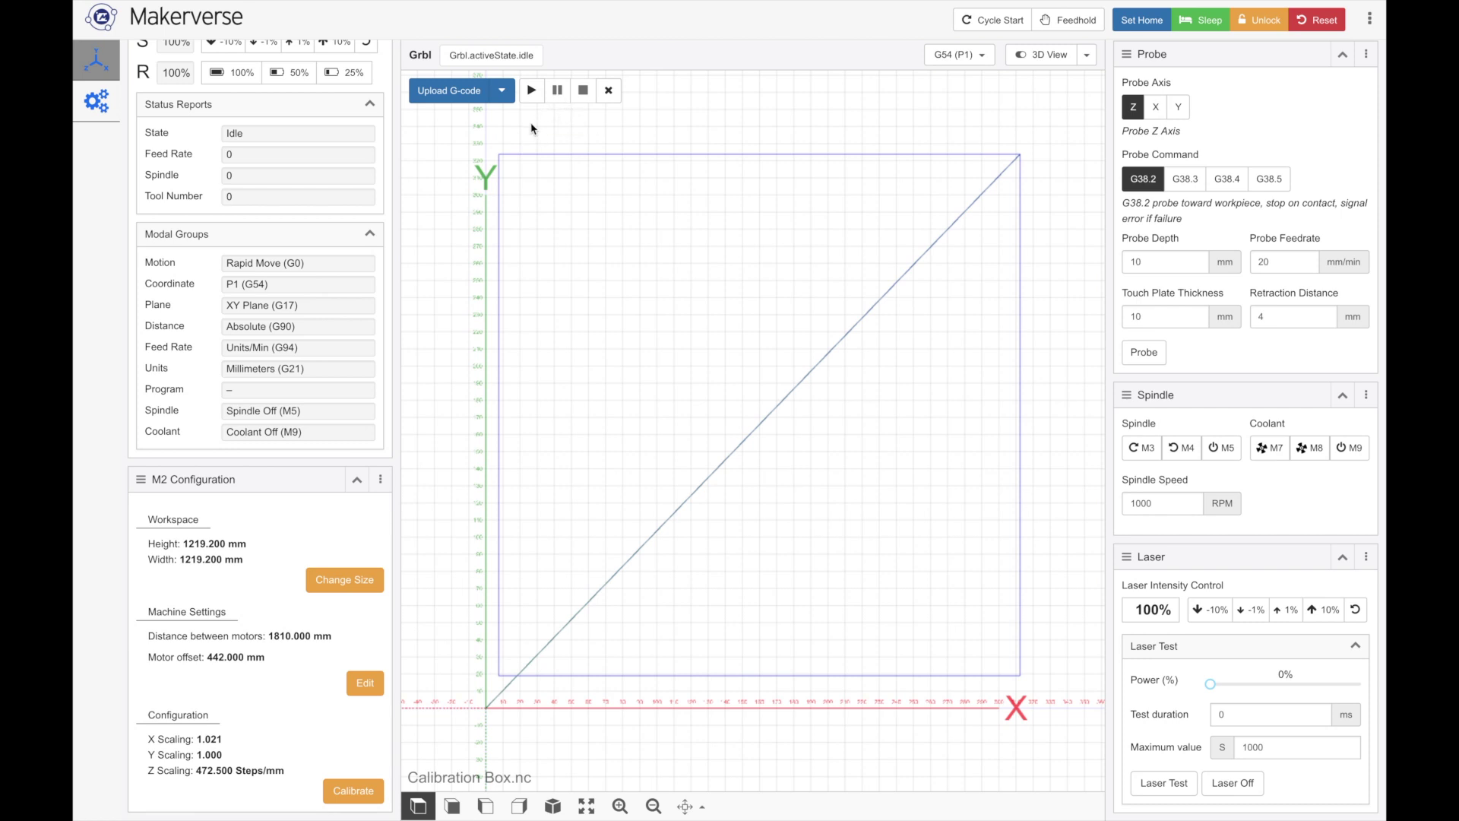
pyautogui.click(532, 89)
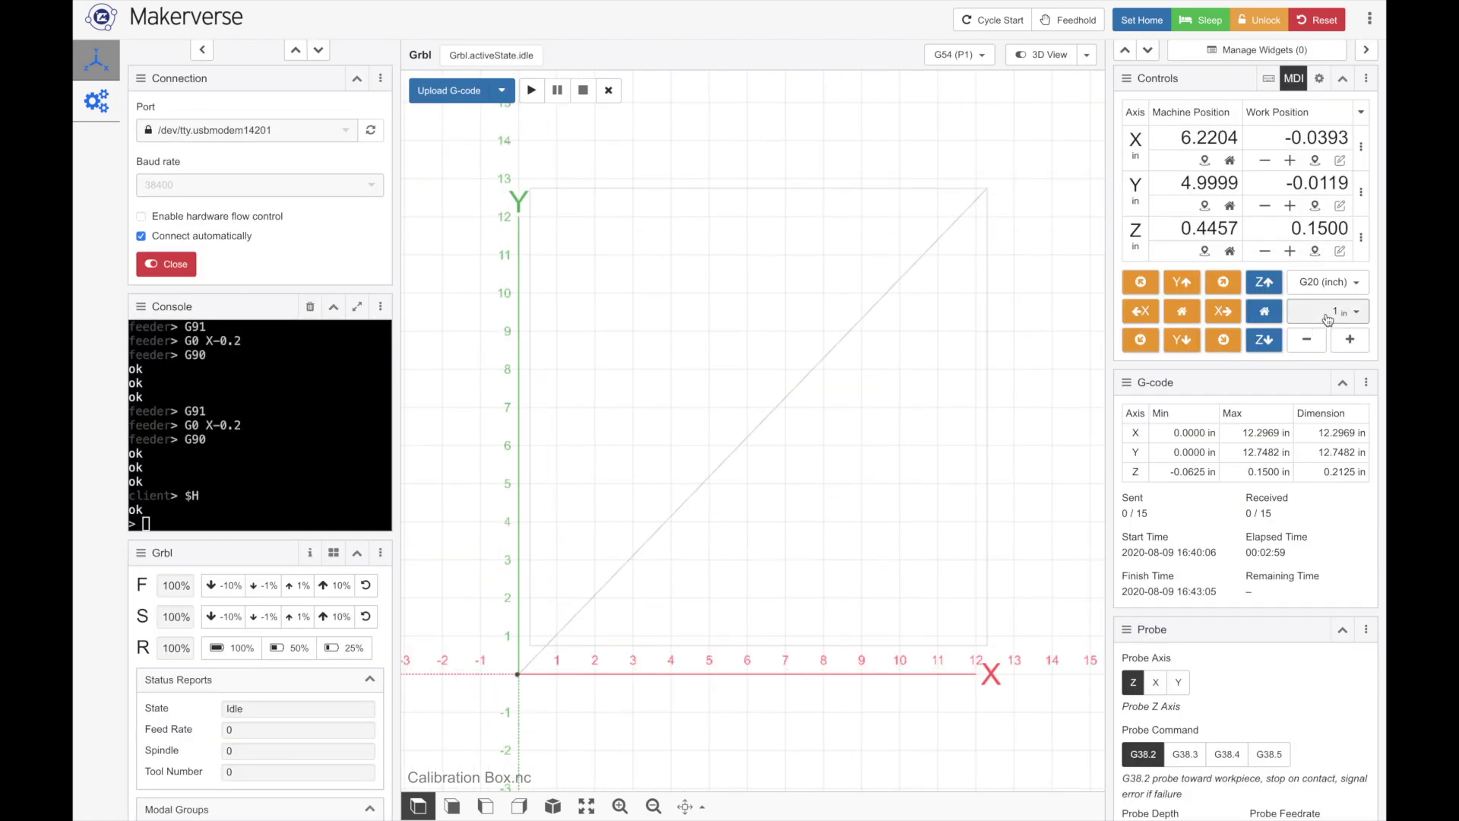
# Set the jog step to 20 in and jog the machine 20 inches left along X
pyautogui.click(1335, 312)
pyautogui.scroll(-5, 1333, 381)
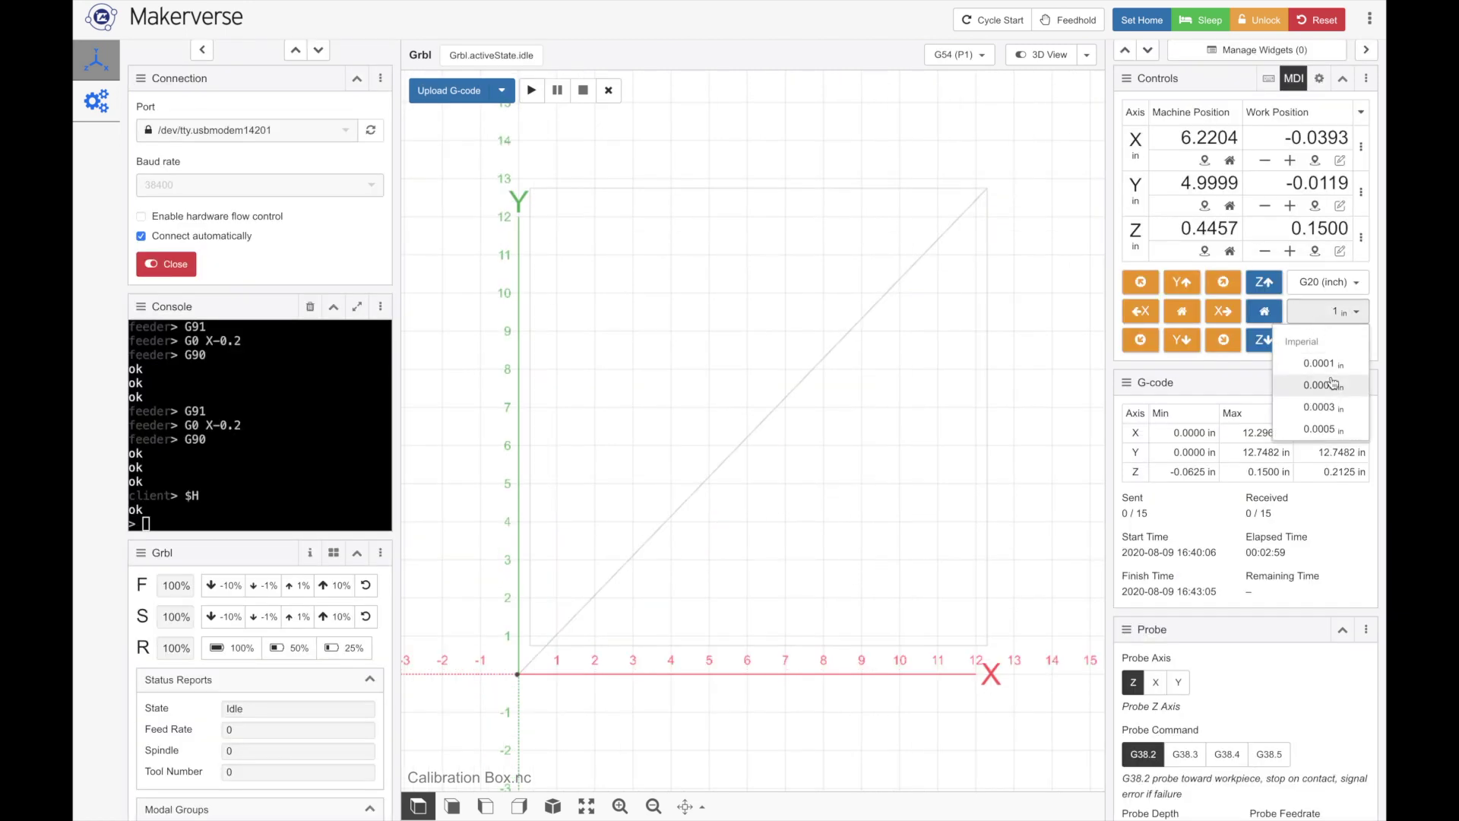
pyautogui.scroll(-5, 1333, 381)
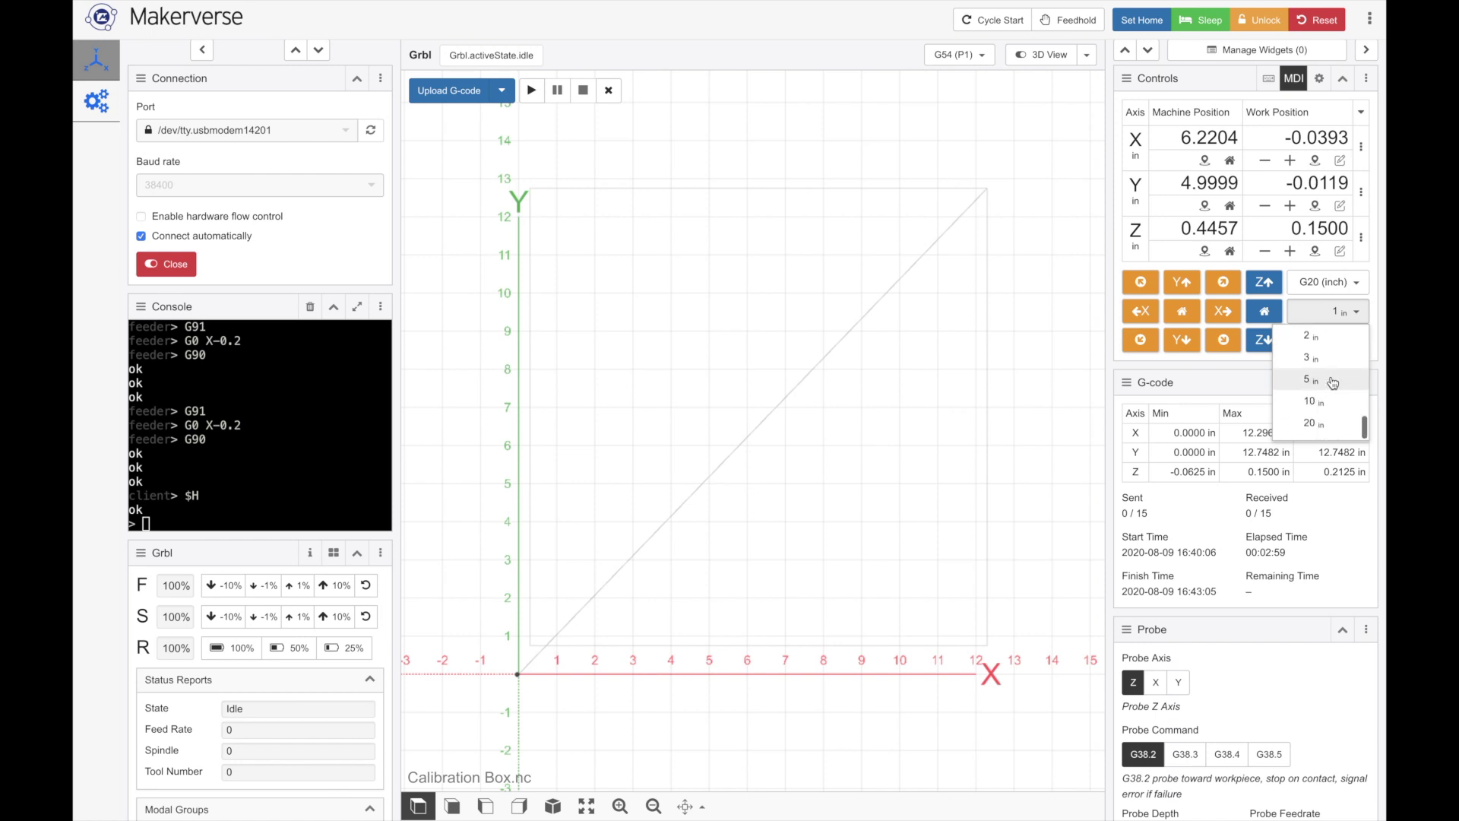
pyautogui.click(1319, 425)
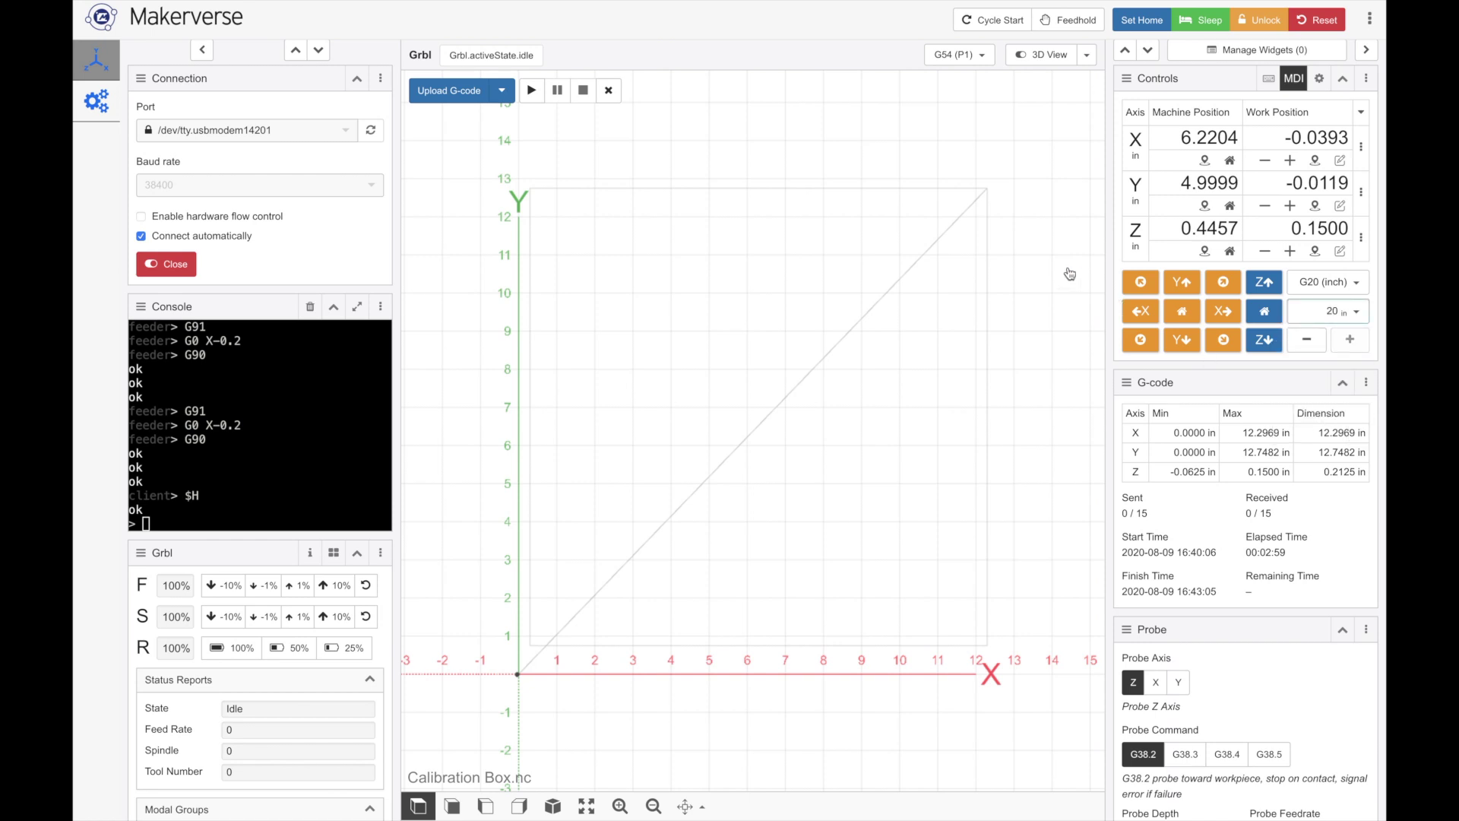
pyautogui.click(1142, 314)
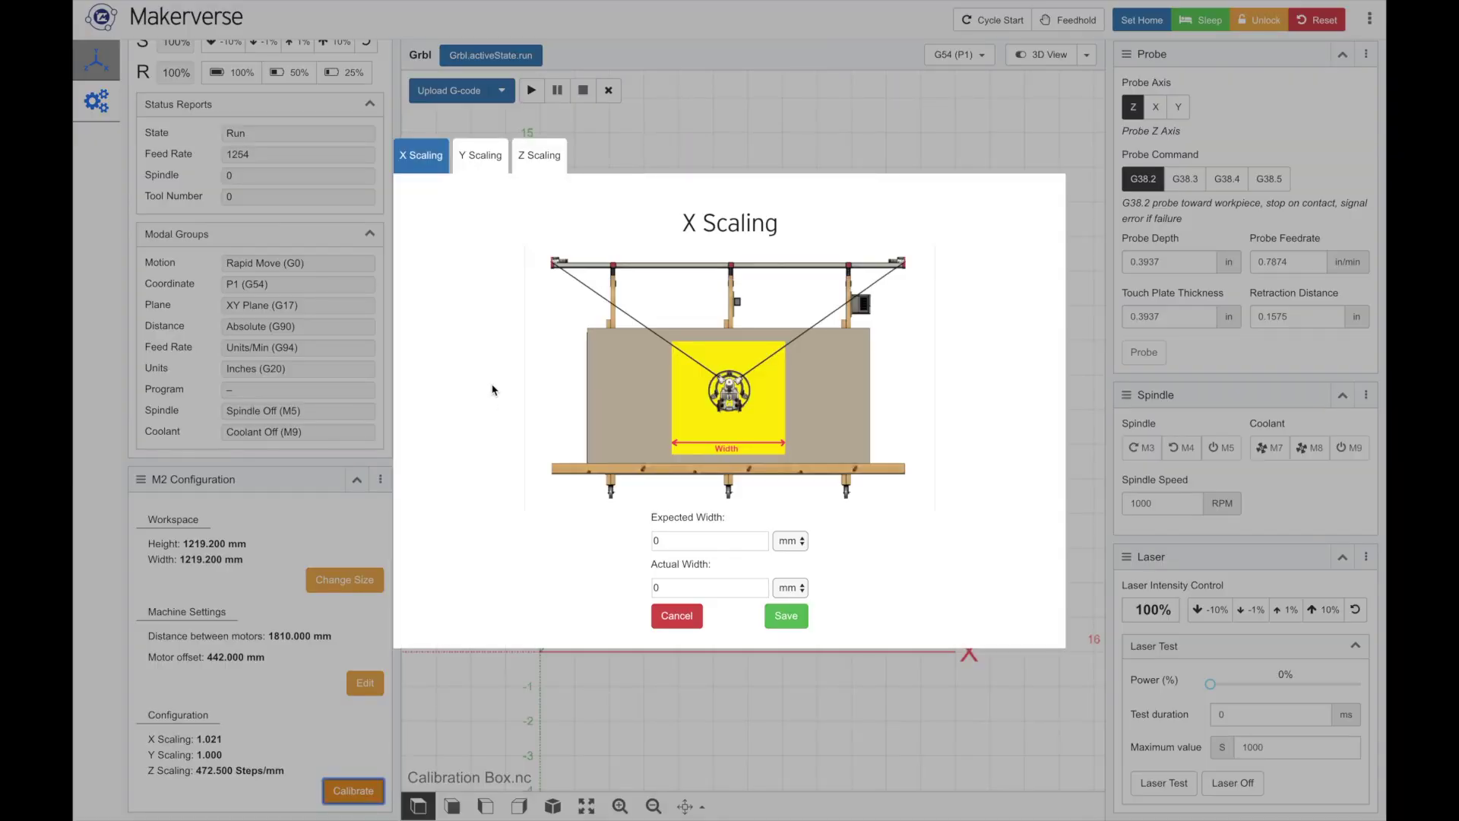
# In X Scaling, enter an expected width of 12 and an actual width of 11.75
pyautogui.click(431, 175)
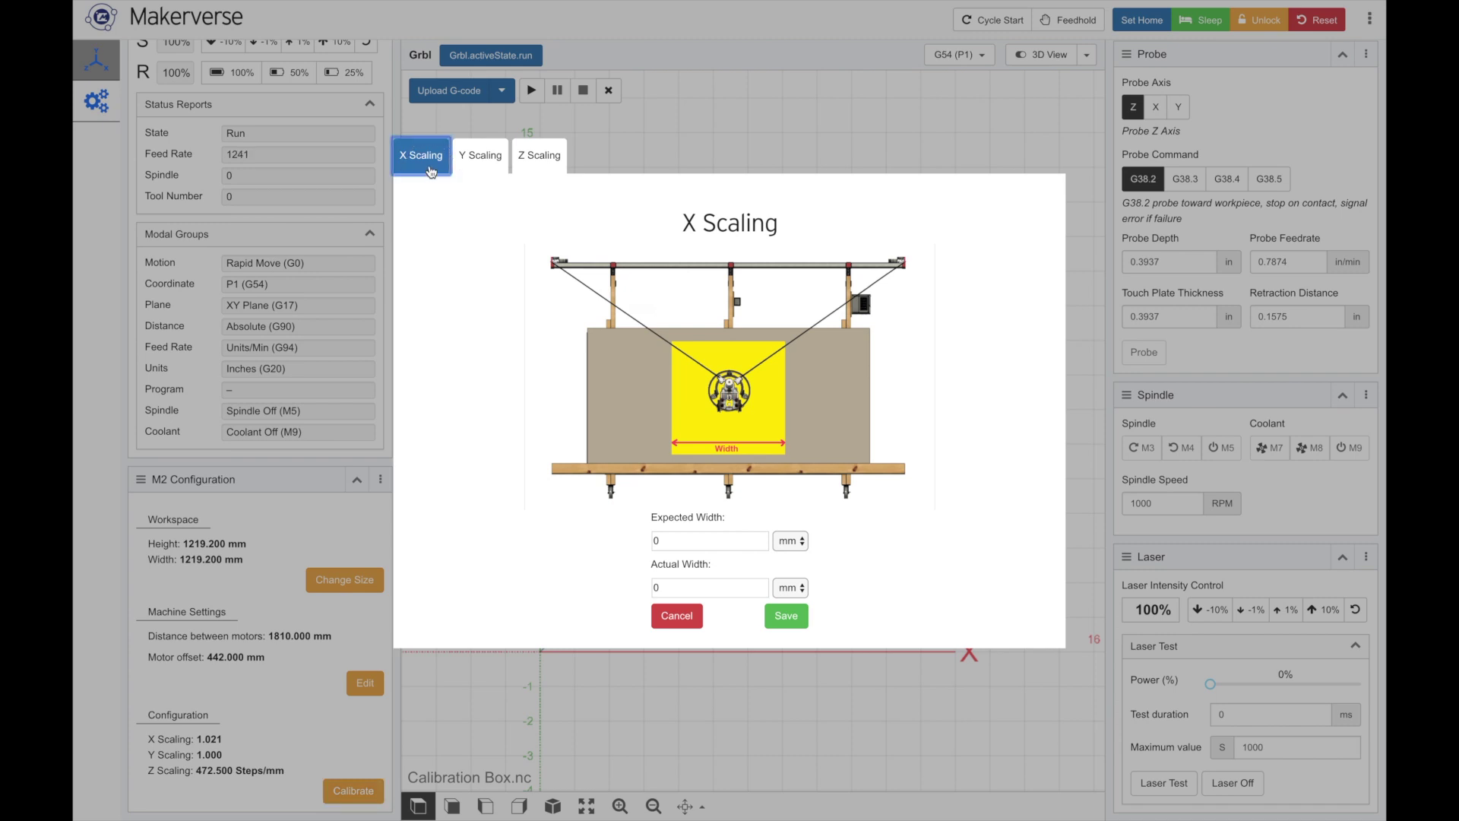
pyautogui.click(691, 541)
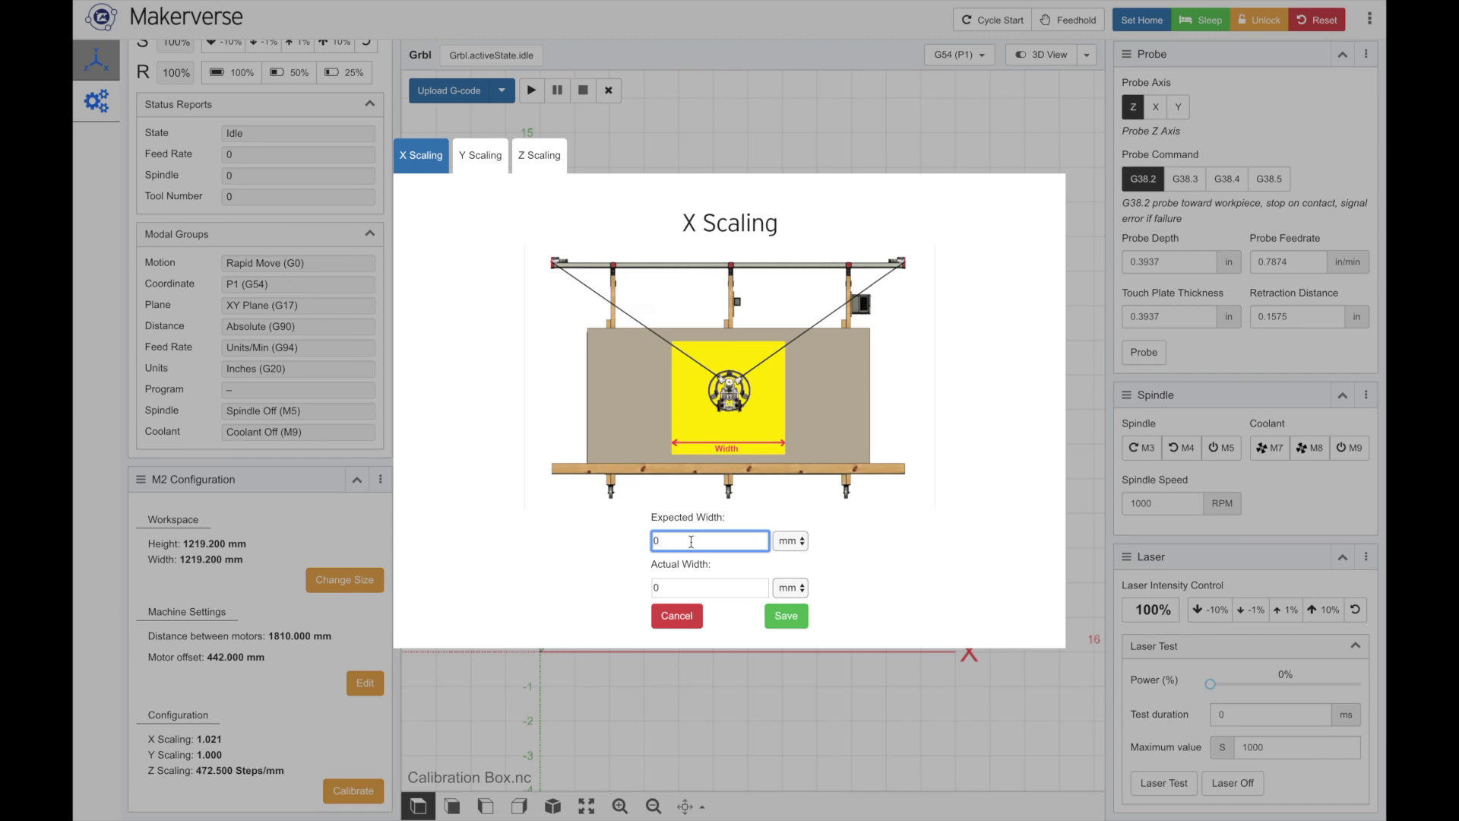
pyautogui.press('BackSpace')
pyautogui.write('12')
pyautogui.click(619, 589)
pyautogui.hotkey('ctrl', 'a')
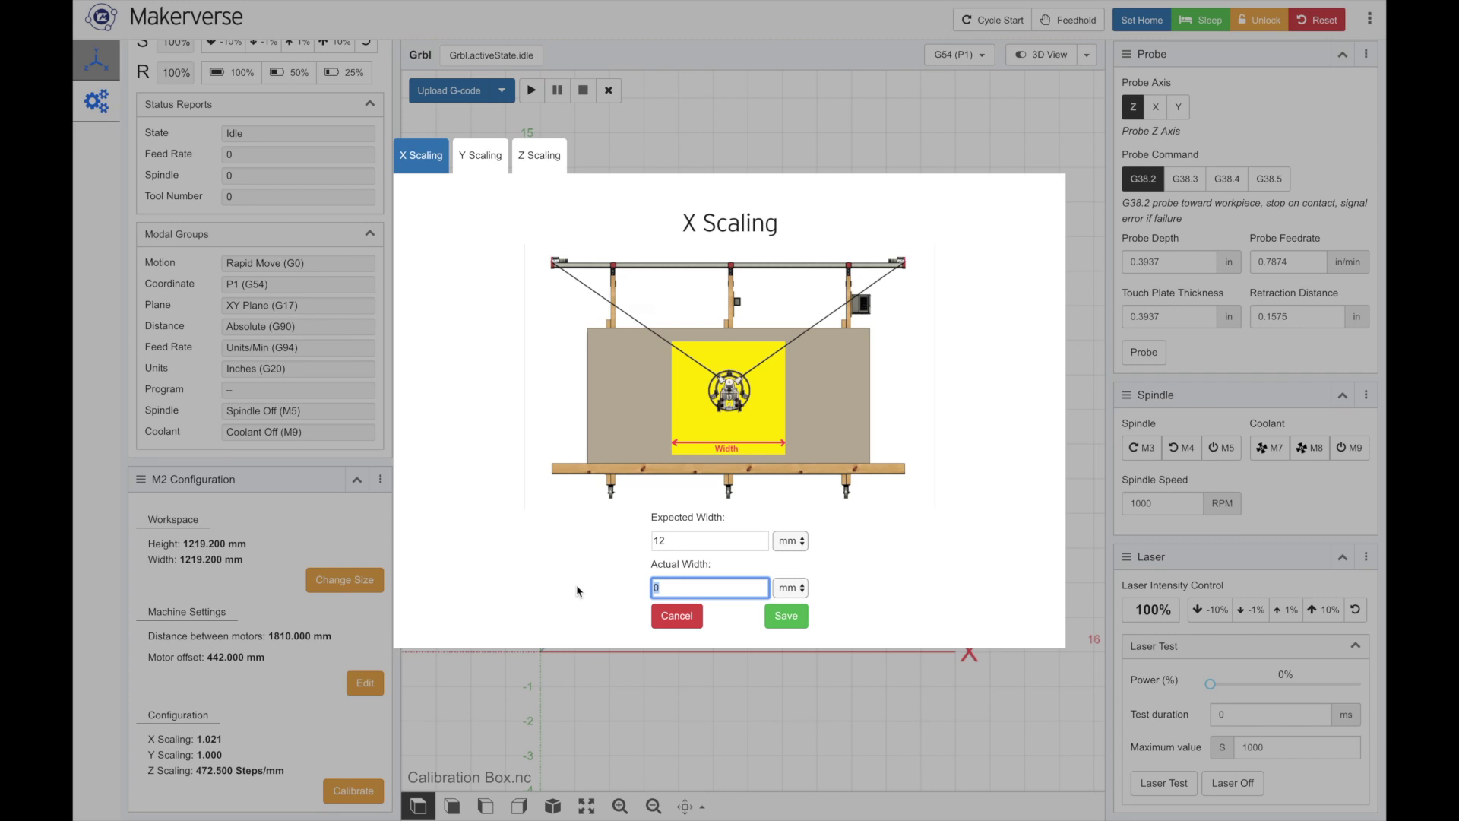
pyautogui.write('11.75')
# Set both width units to inches, re-enter 12 and 11.75, and save the X scaling
pyautogui.click(795, 544)
pyautogui.click(785, 557)
pyautogui.doubleClick(680, 540)
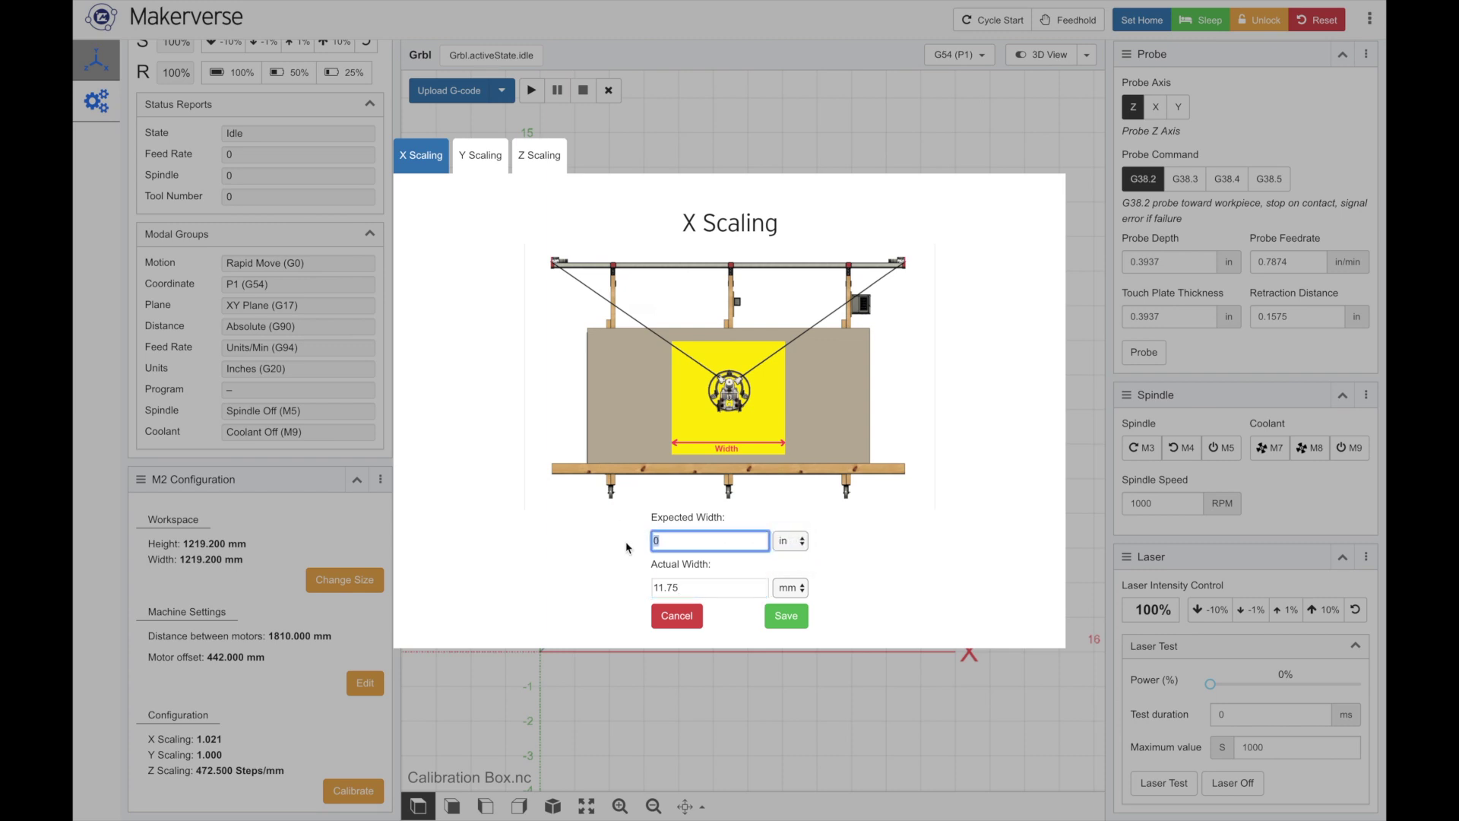
pyautogui.write('12')
pyautogui.click(699, 593)
pyautogui.click(791, 588)
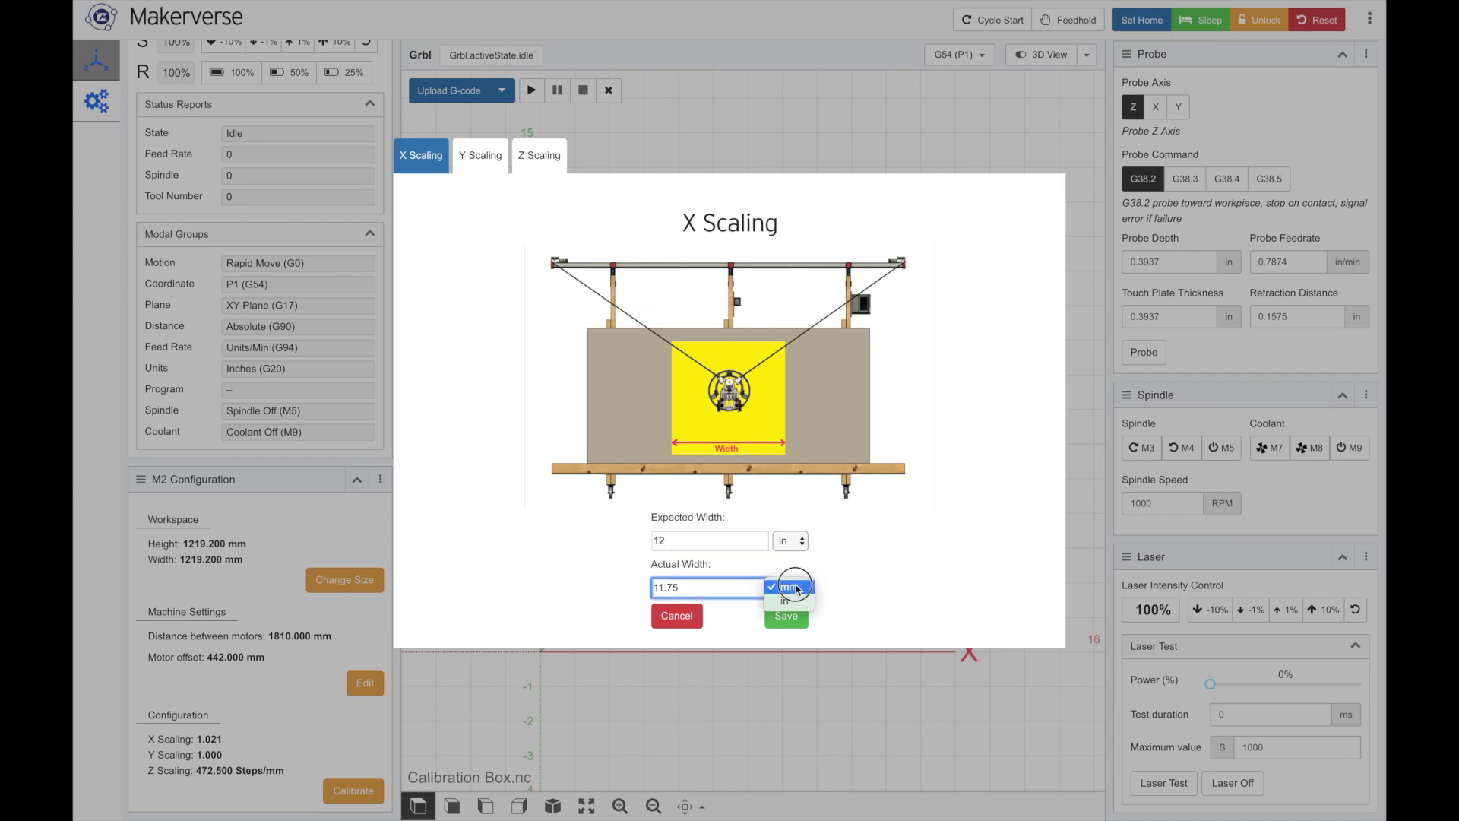
pyautogui.click(796, 602)
pyautogui.doubleClick(695, 588)
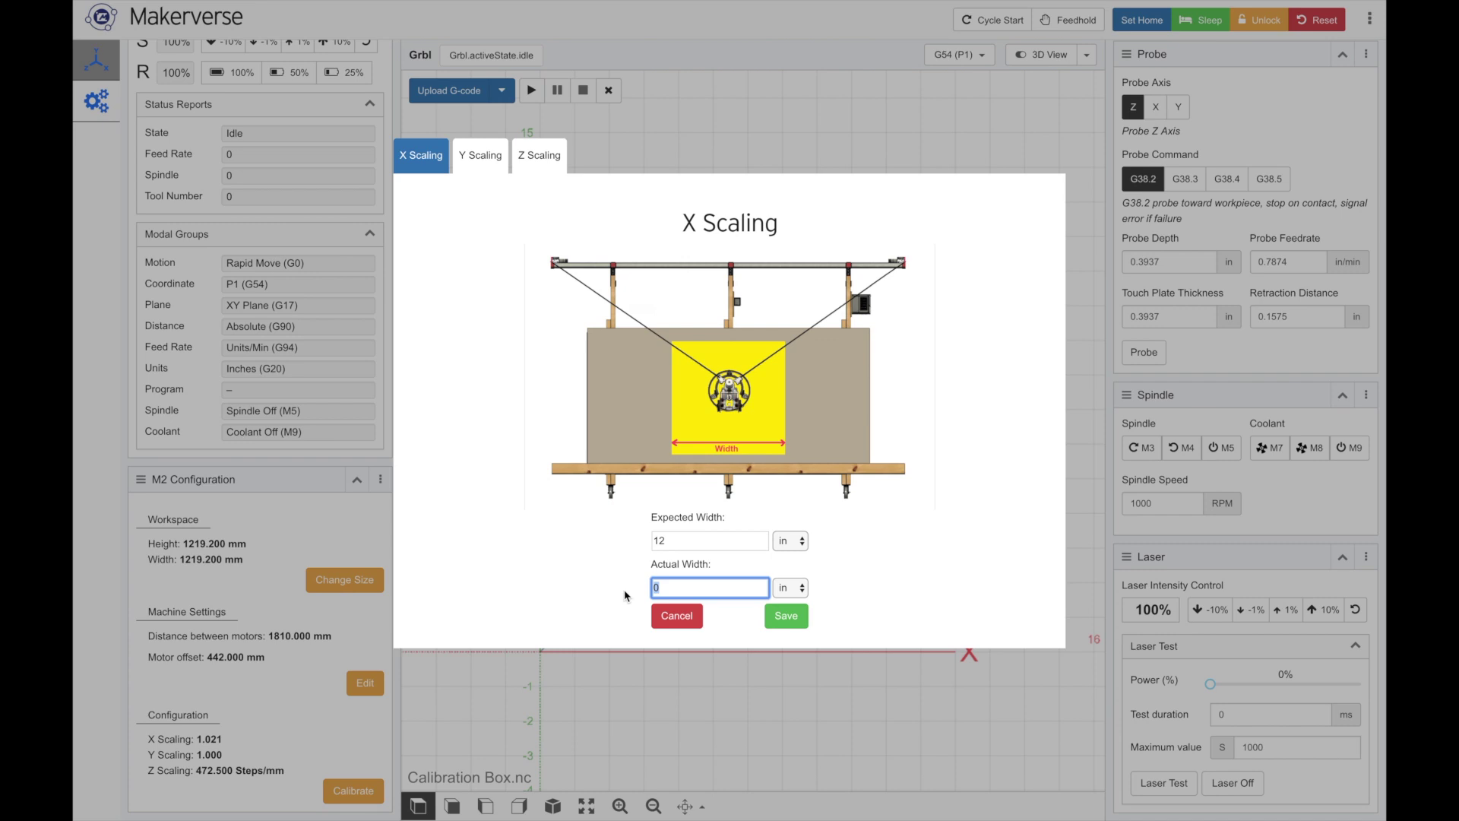
pyautogui.write('11.75')
pyautogui.press('Return')
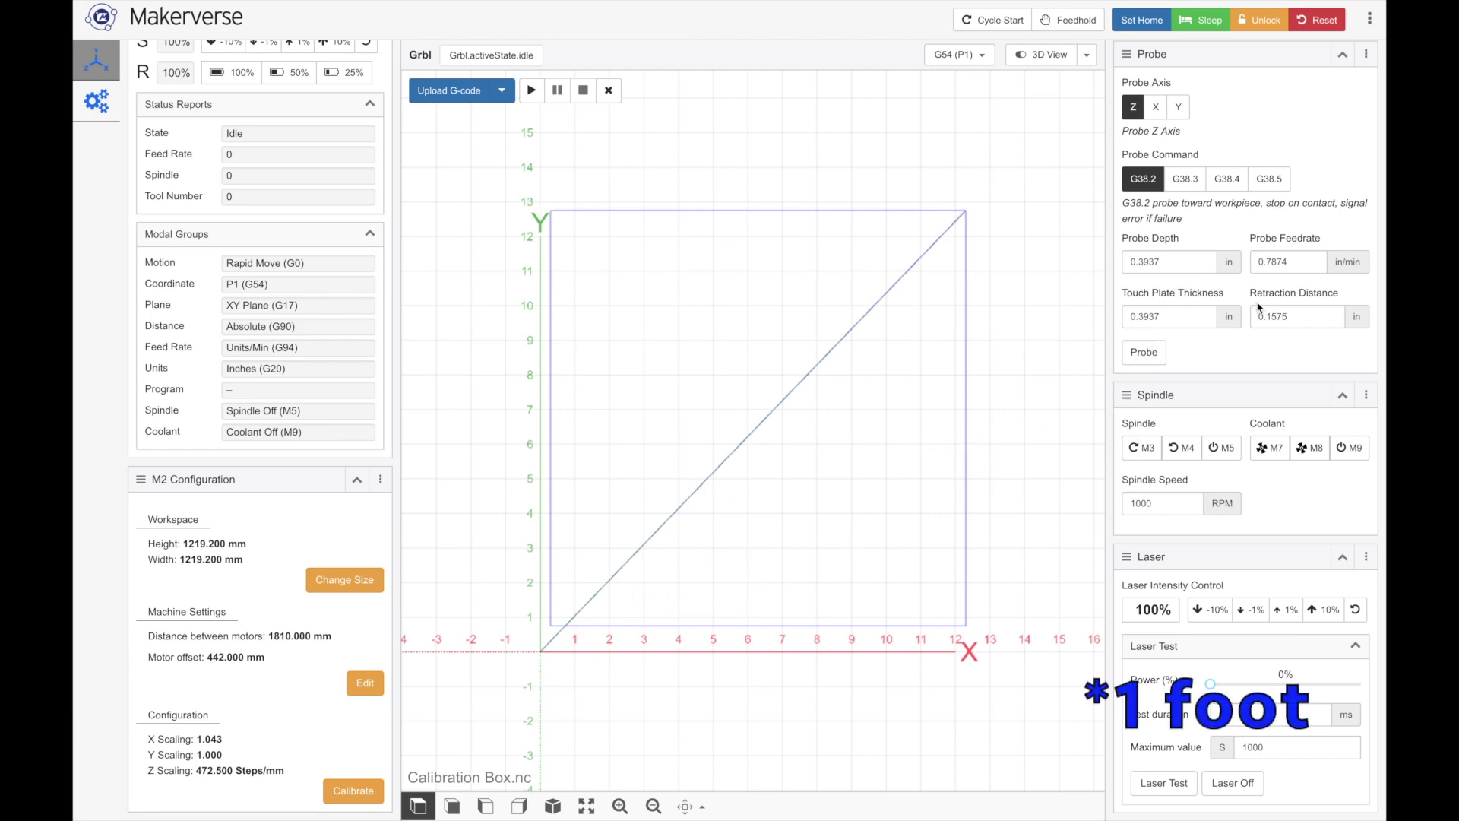
pyautogui.scroll(7, 1258, 310)
# Zero the X work offset at the current machine position (G10 L20 P1 X0)
pyautogui.scroll(1, 1258, 308)
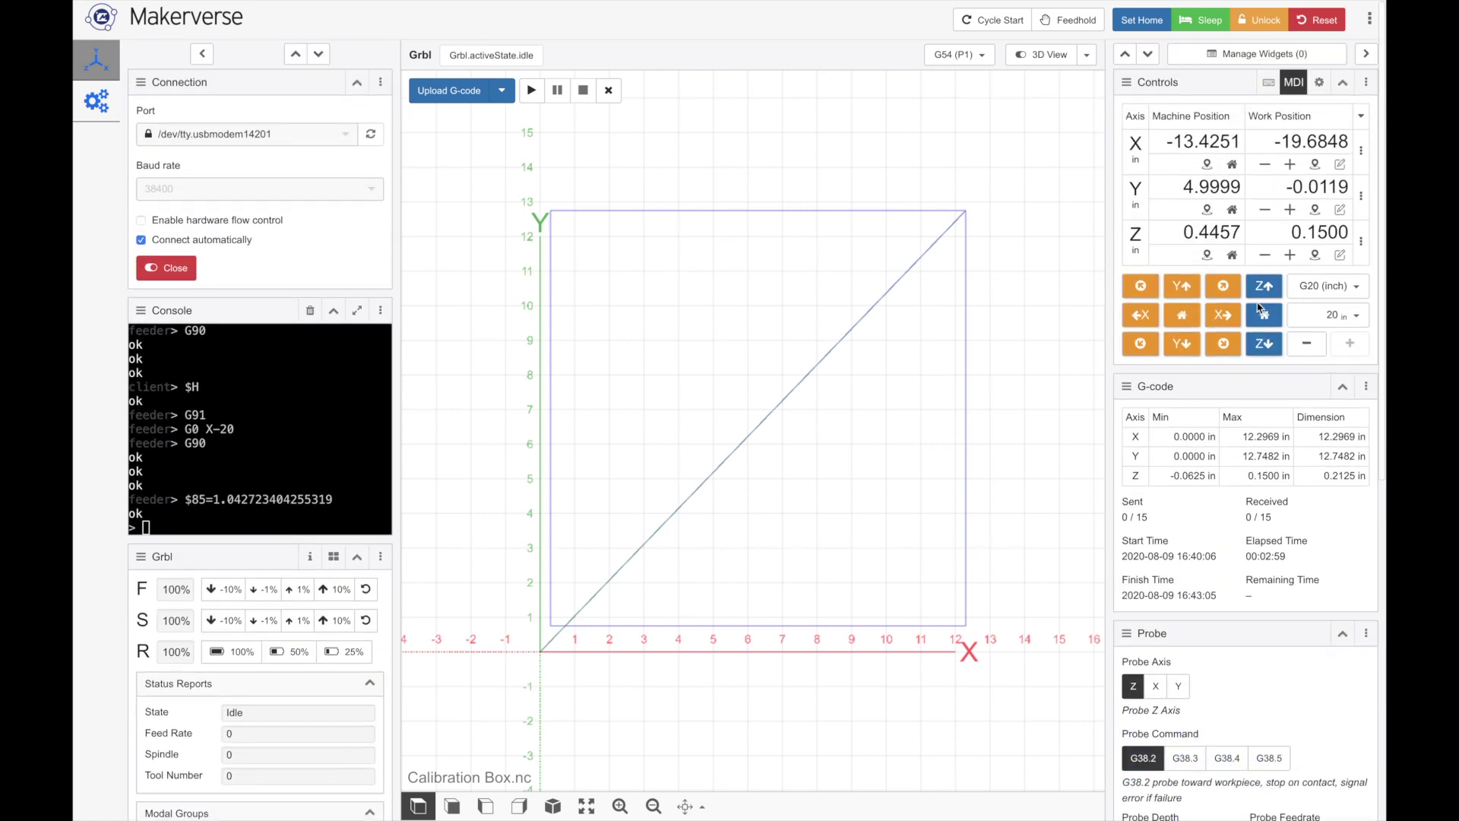
pyautogui.click(1316, 165)
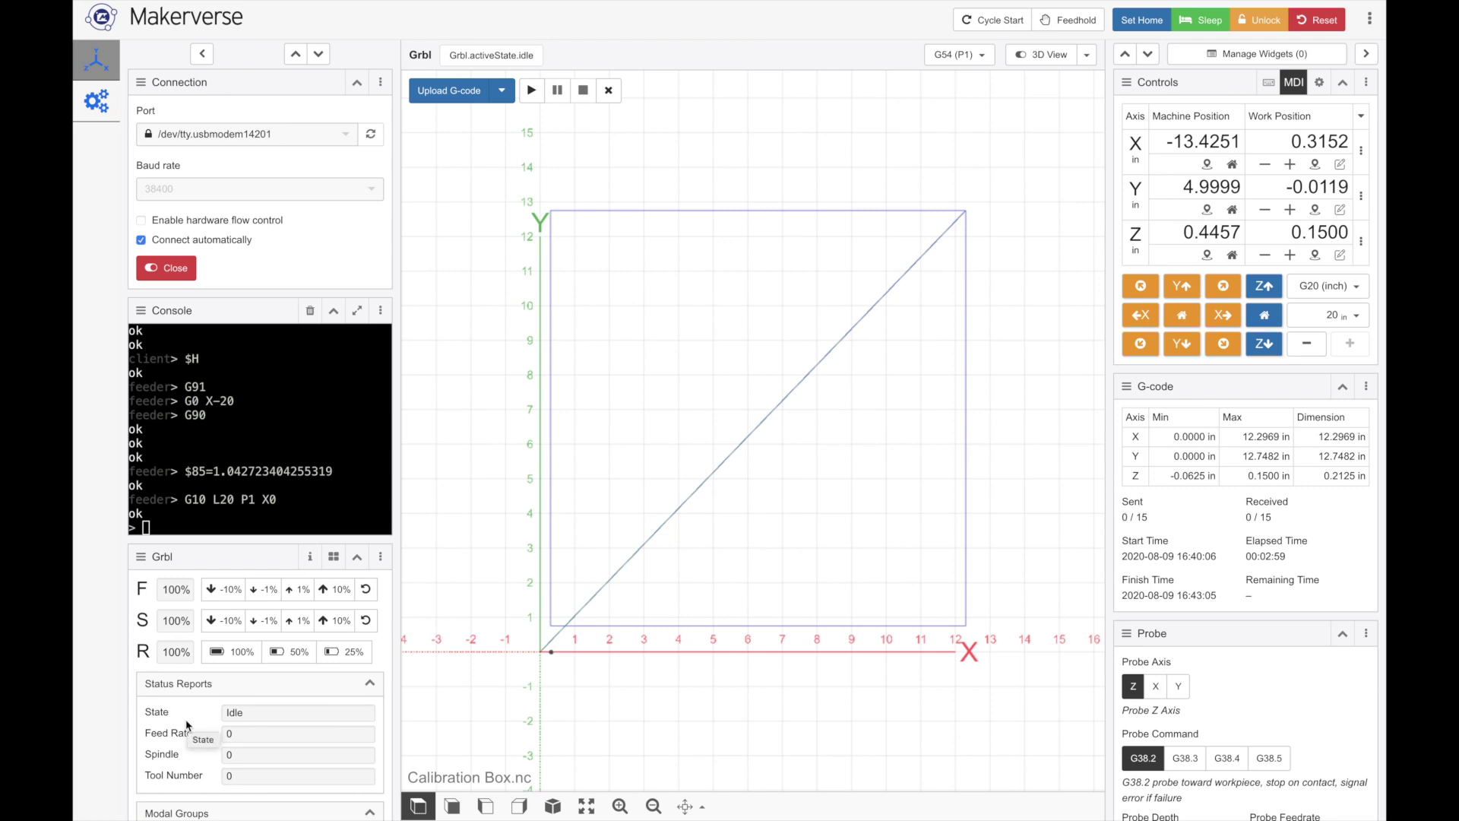
pyautogui.scroll(-8, 186, 725)
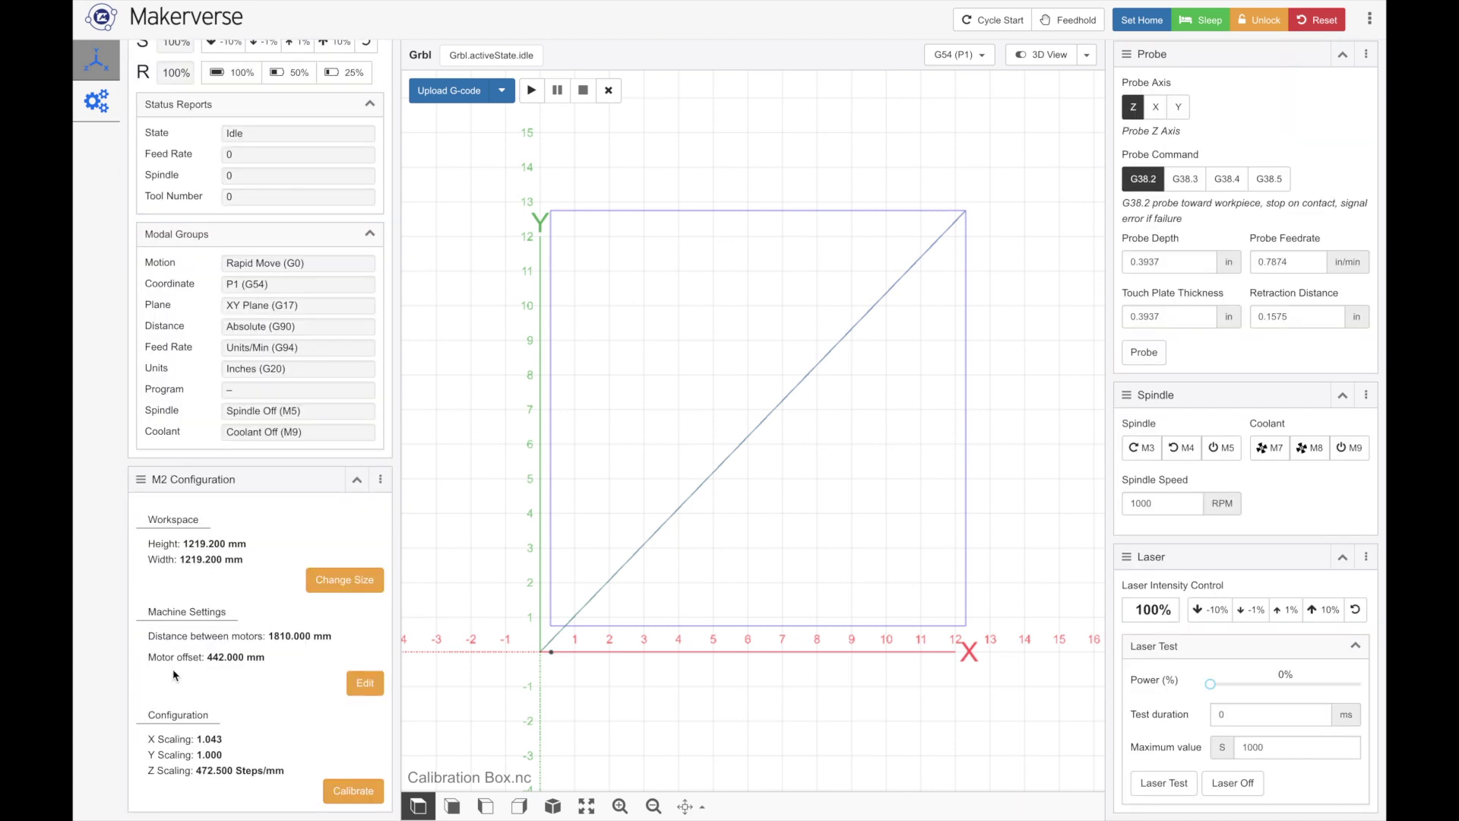